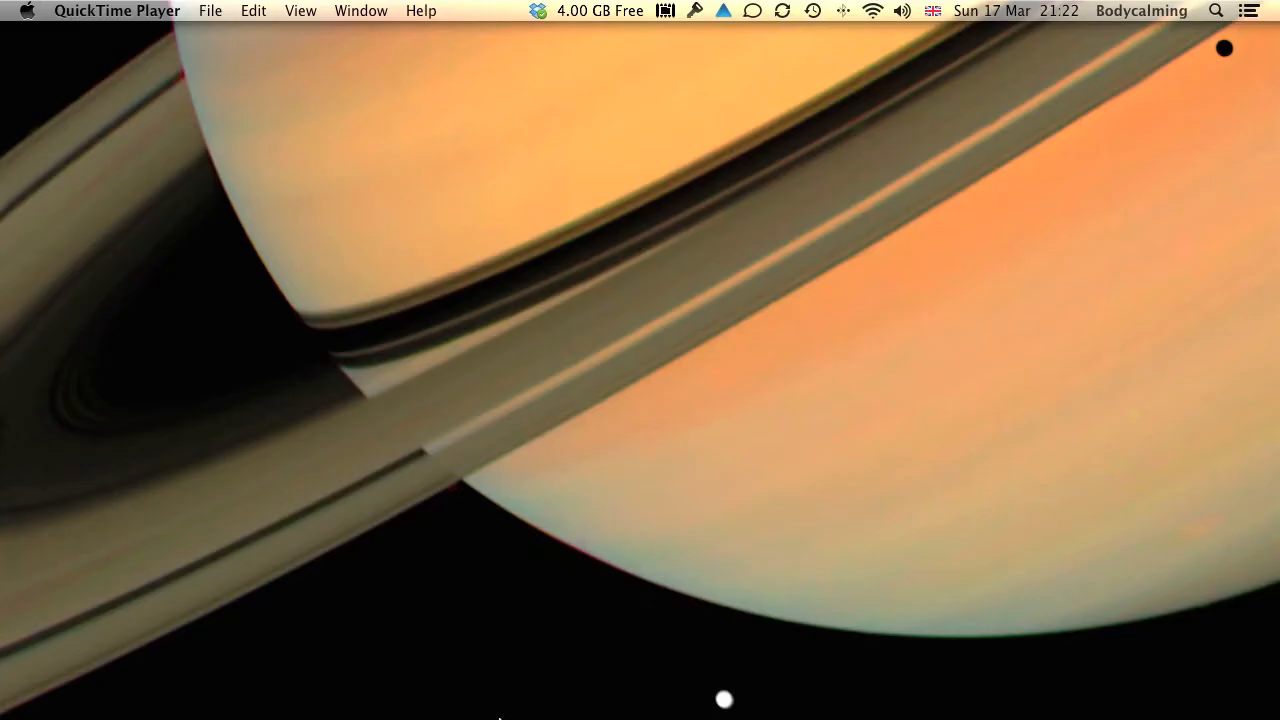
# Step: Switch to Aperture and look through the projects in its library
pyautogui.moveTo(526, 705)
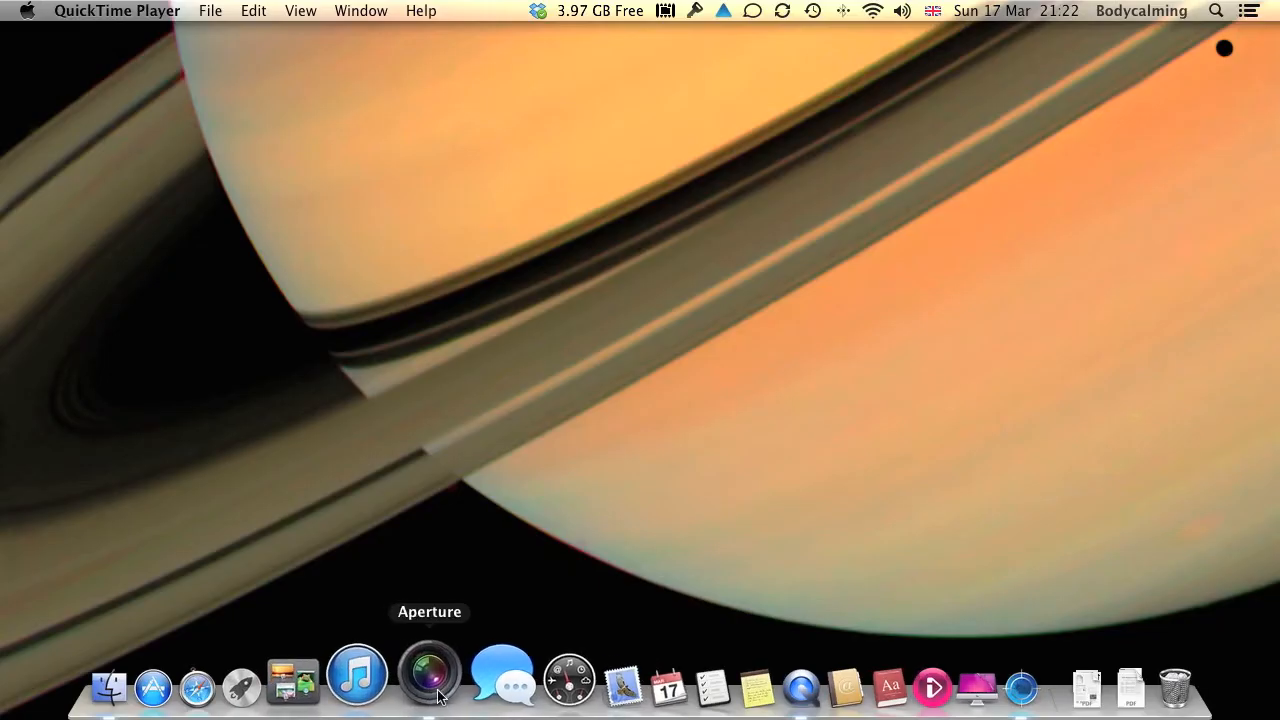
pyautogui.click(437, 695)
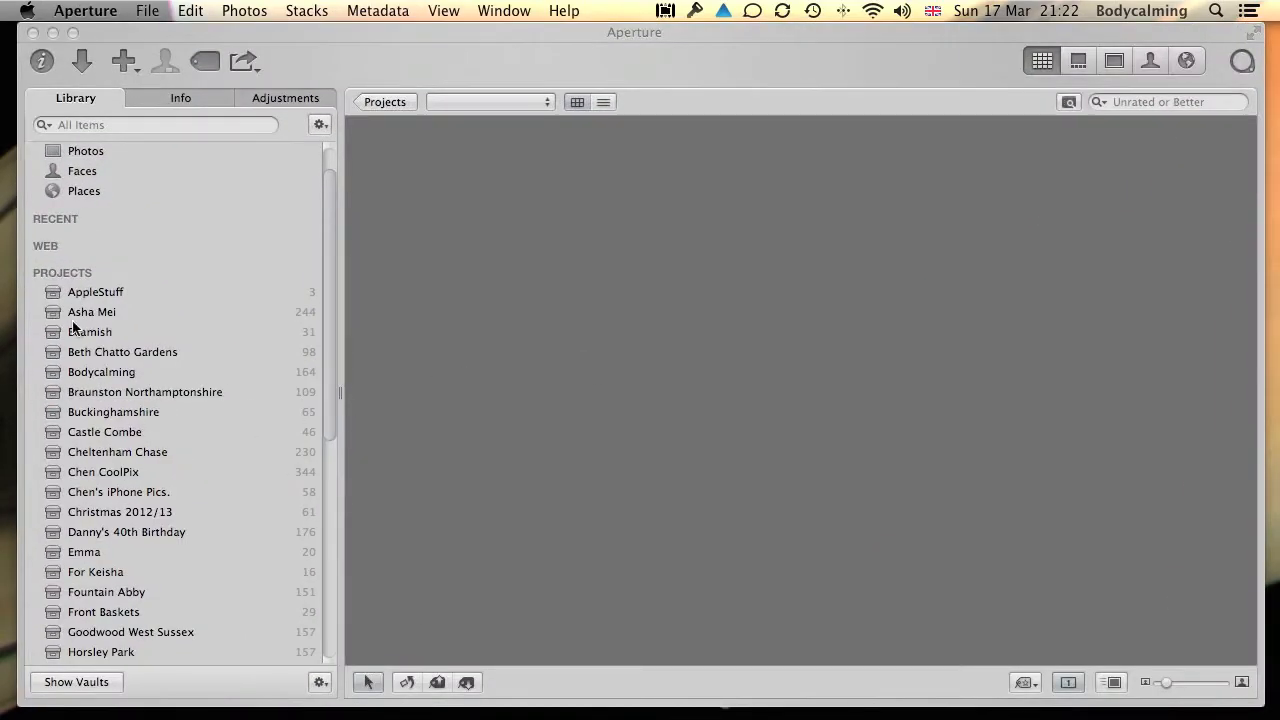
pyautogui.scroll(-1, 82, 313)
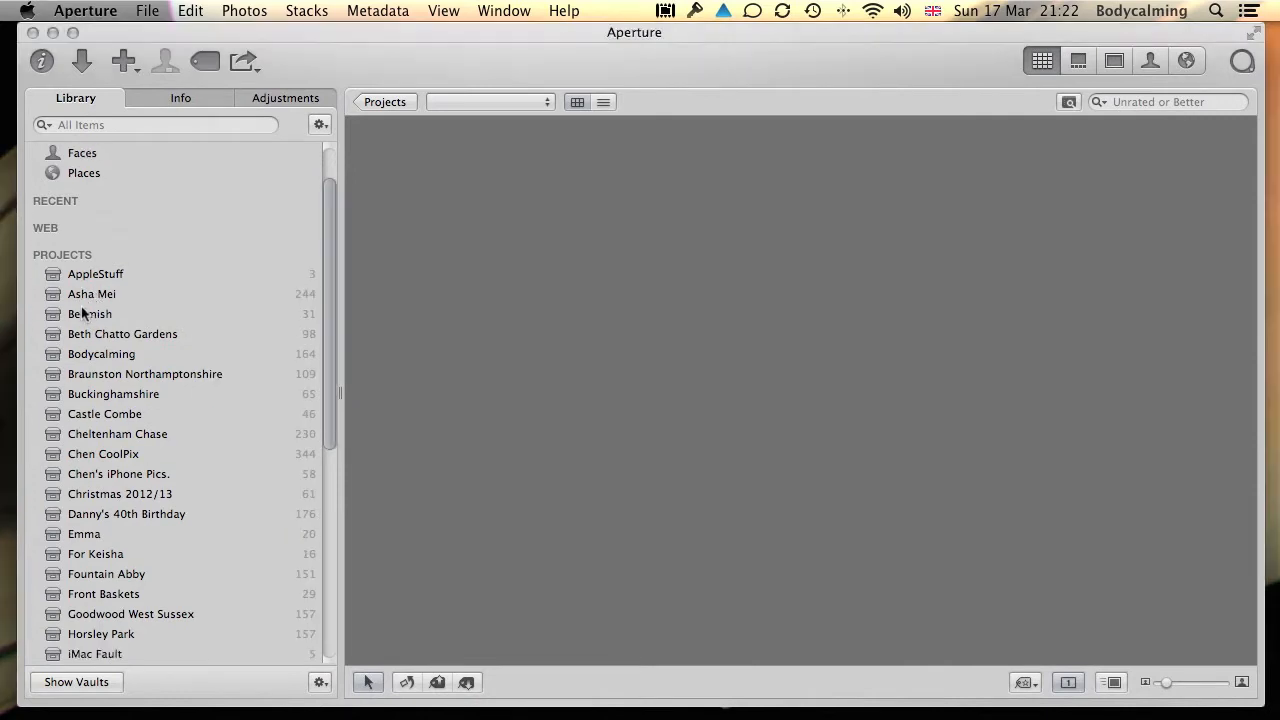
pyautogui.scroll(-5, 82, 313)
pyautogui.scroll(10, 80, 314)
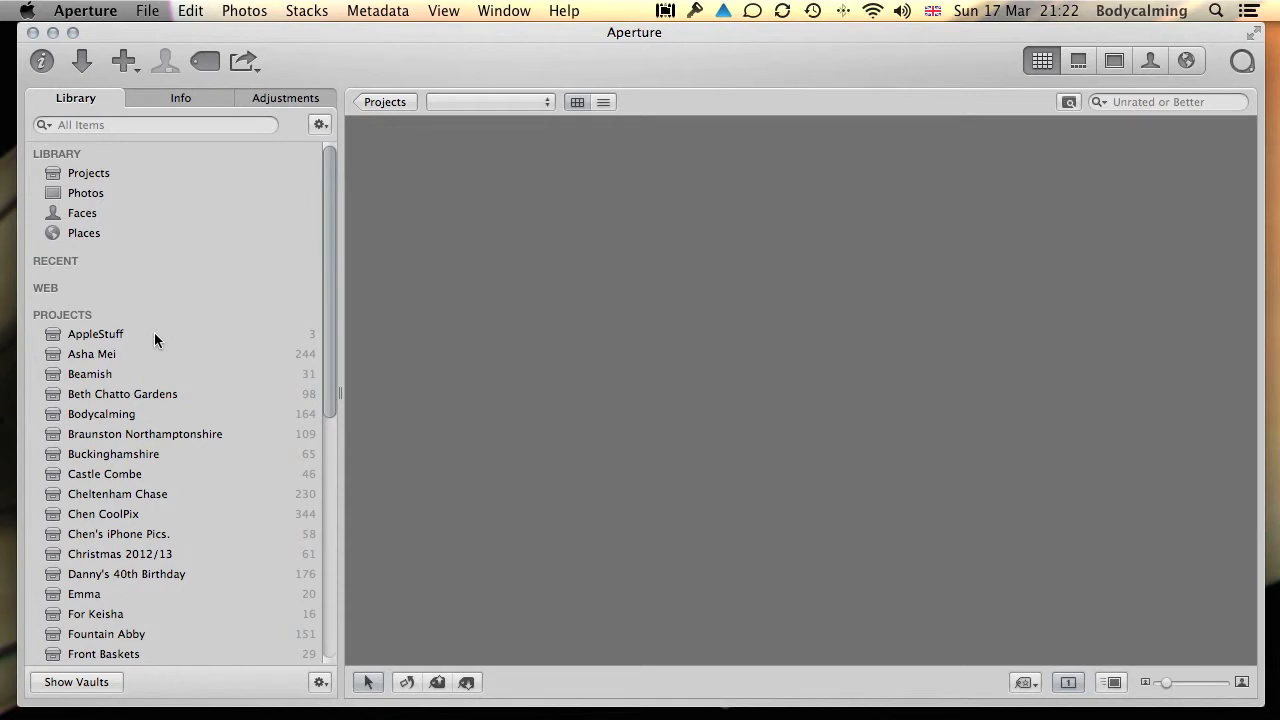
# Step: Create a new project named SEAL Tips & Tricks
pyautogui.moveTo(155, 317)
pyautogui.click(125, 64)
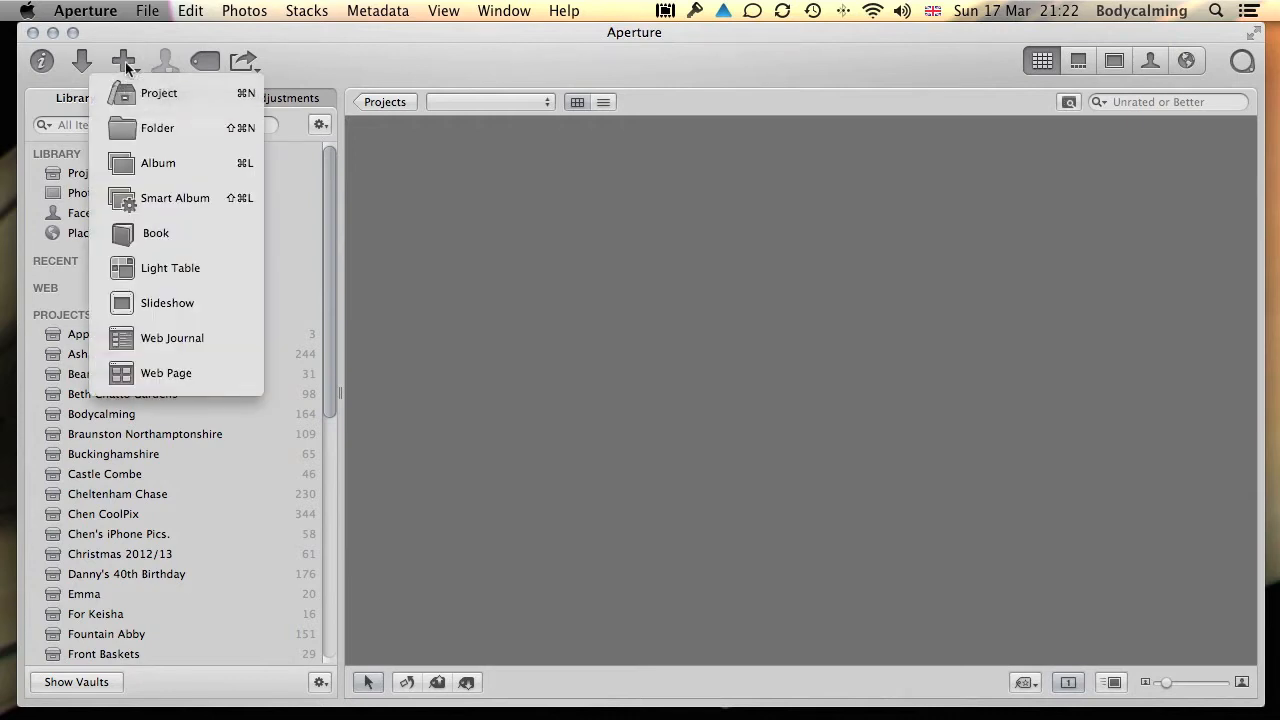
pyautogui.click(203, 89)
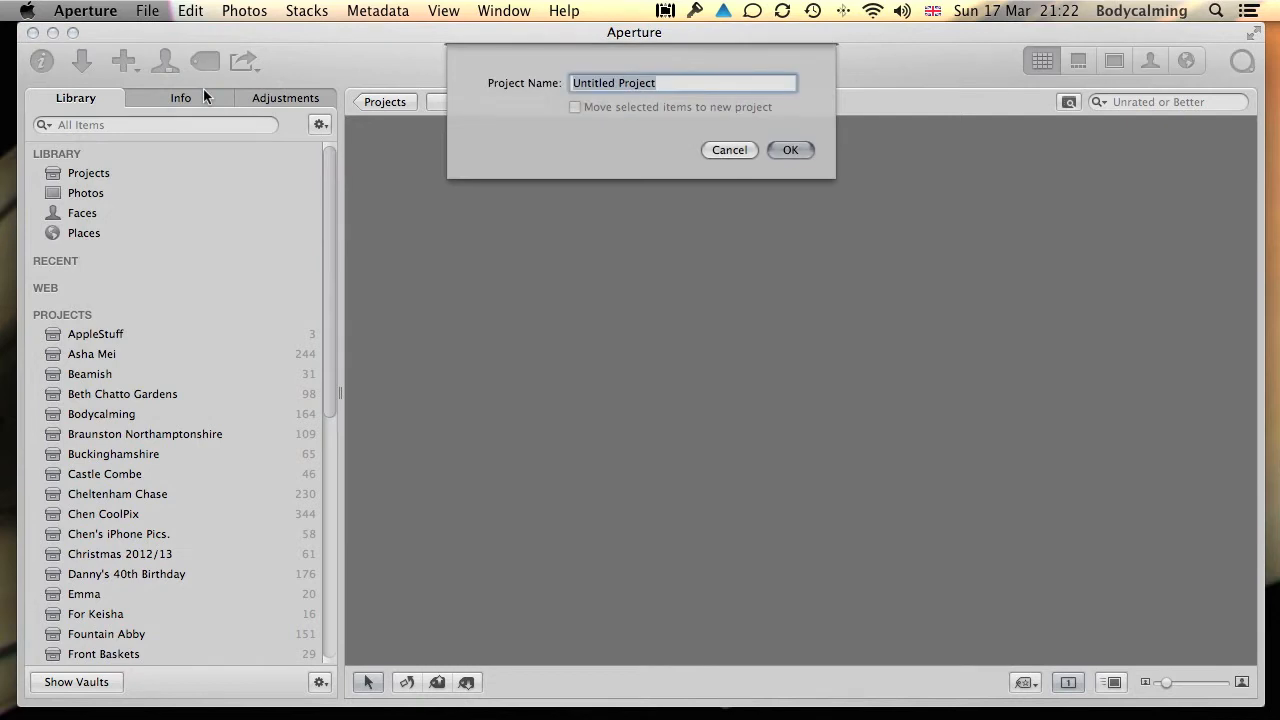
pyautogui.write('SEAL Tips & Tricks')
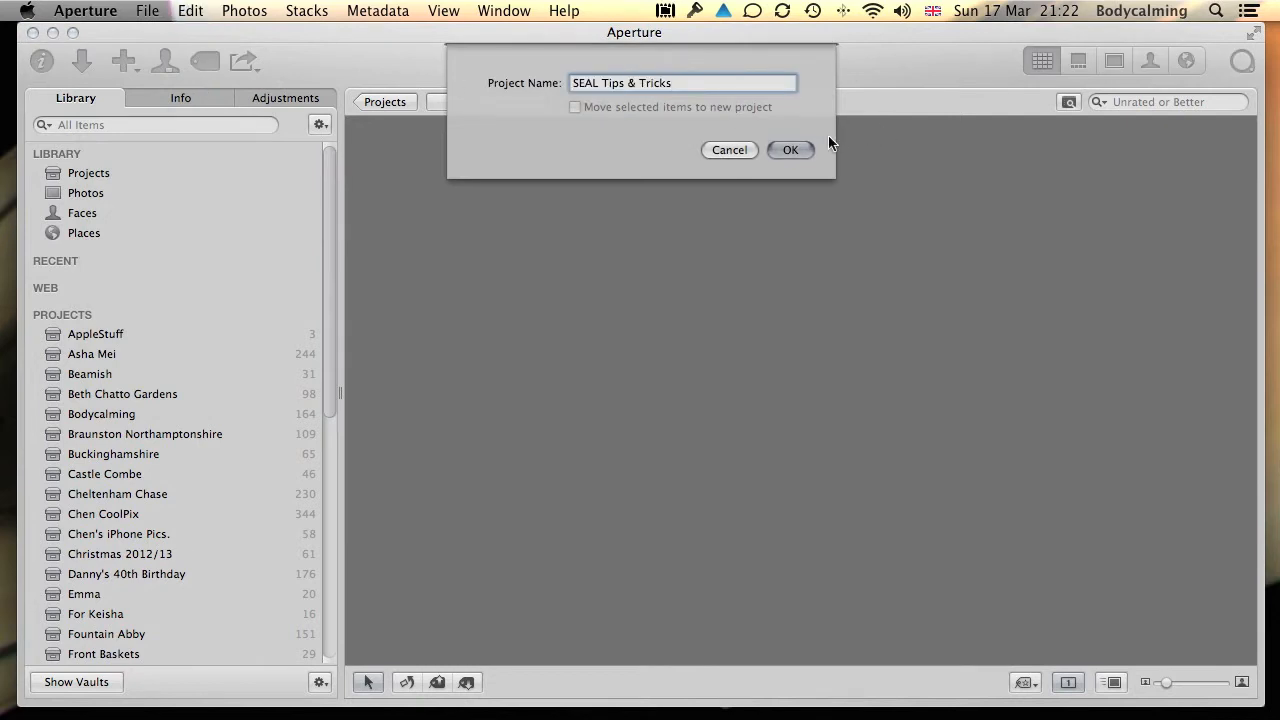
pyautogui.click(798, 154)
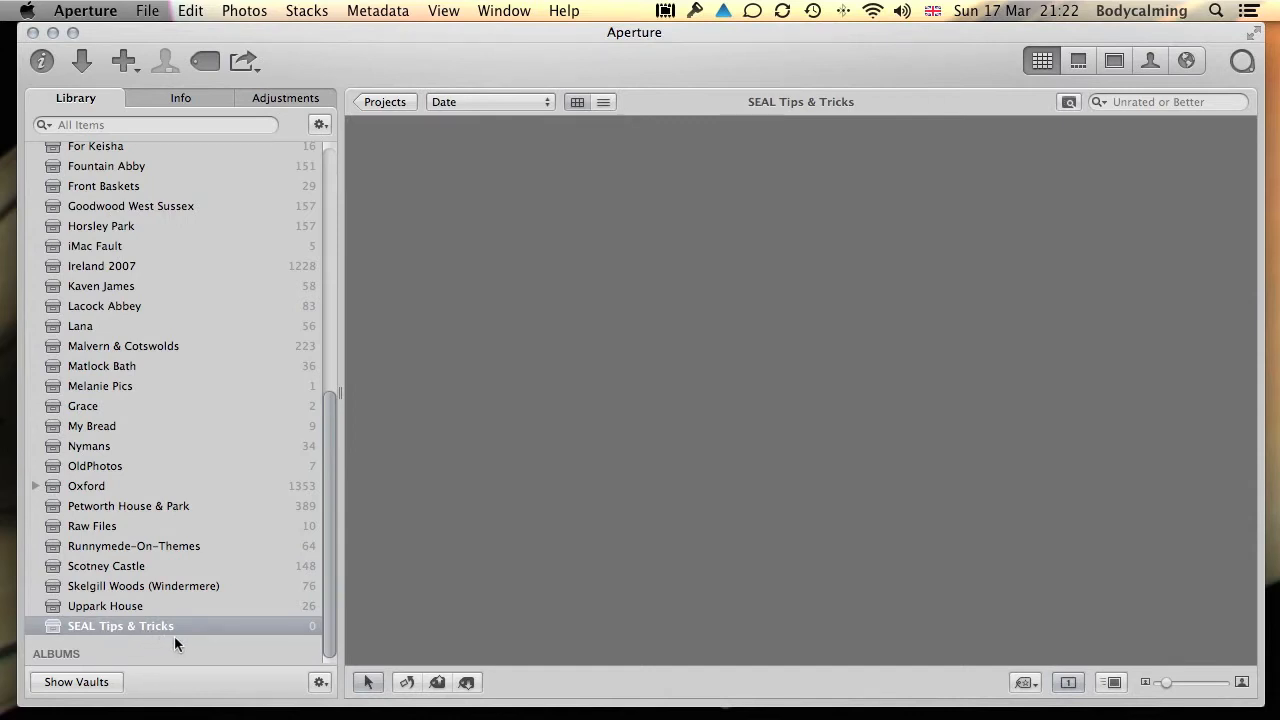
# Step: Start a photo import and mark only the second photo, the portrait temple photo and DSC_0259.jpg for import
pyautogui.click(83, 63)
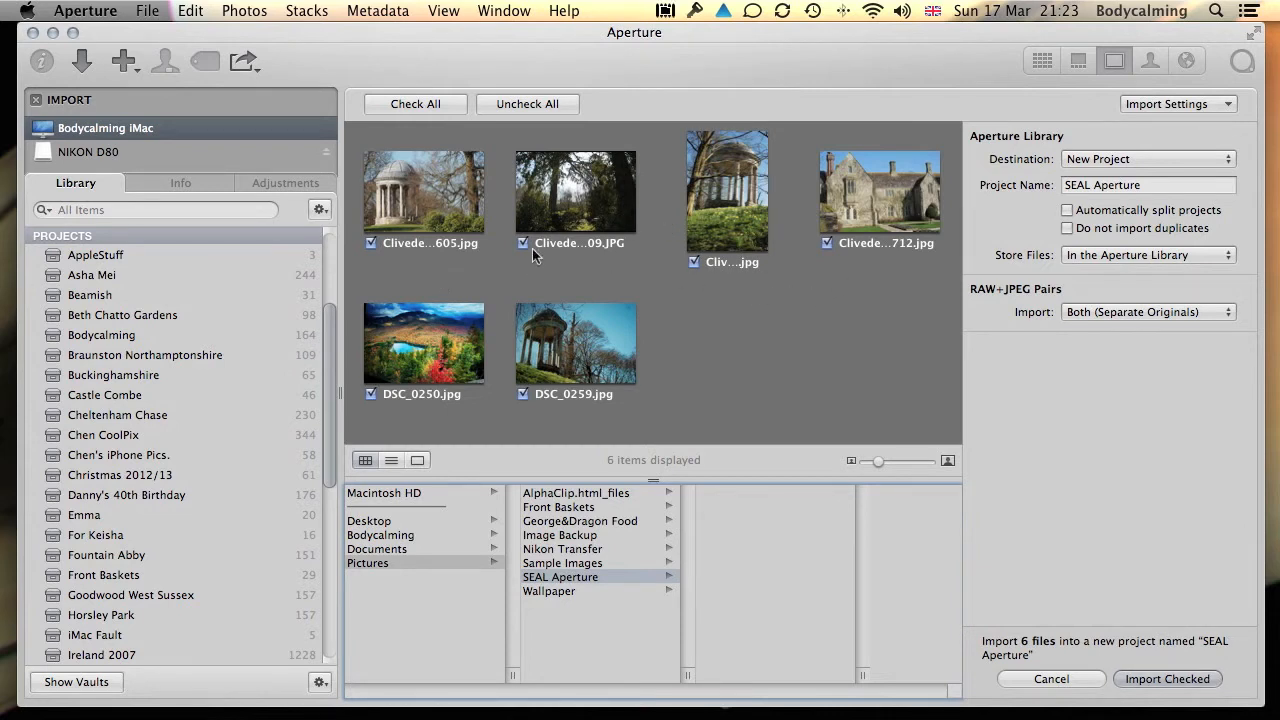
pyautogui.click(536, 104)
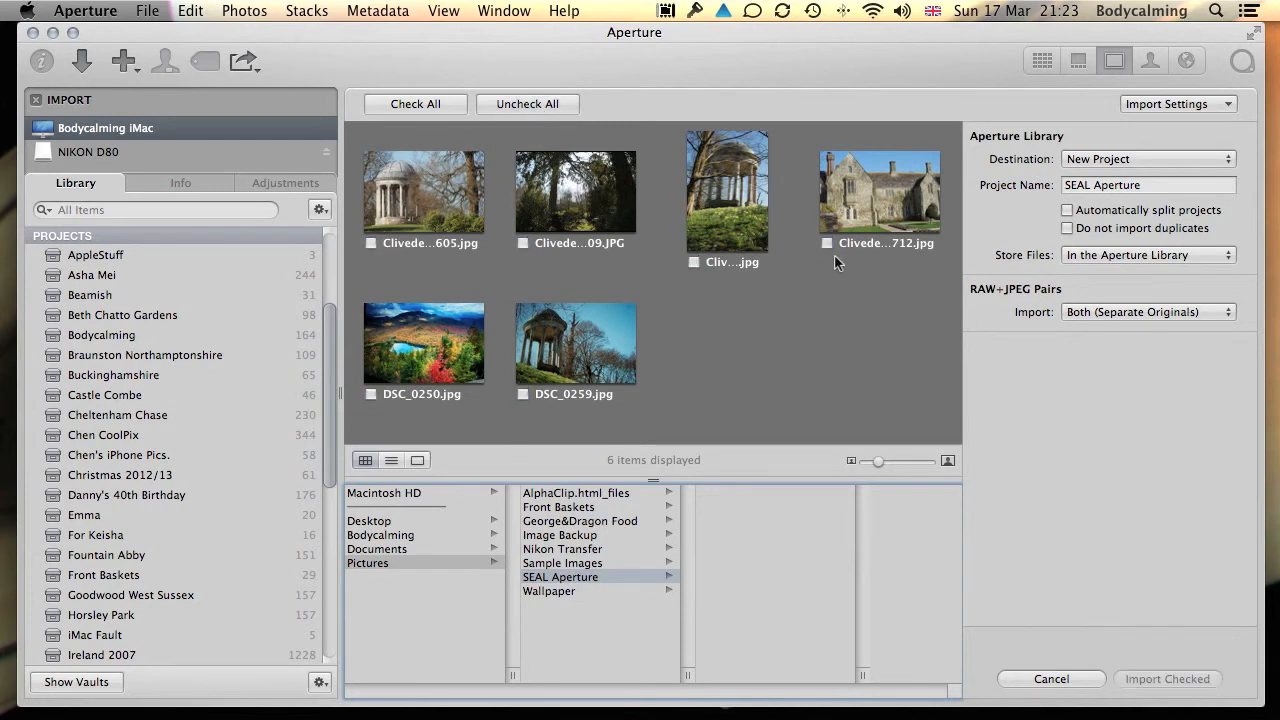
pyautogui.click(523, 243)
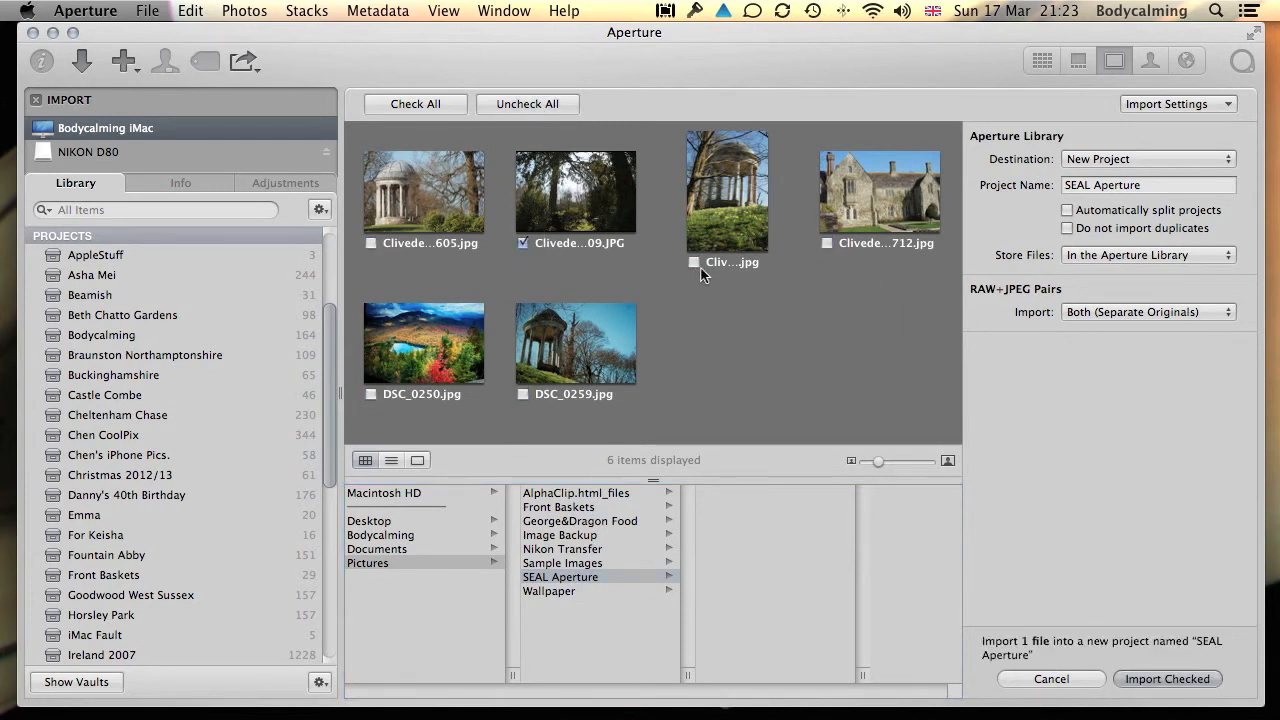
pyautogui.click(694, 262)
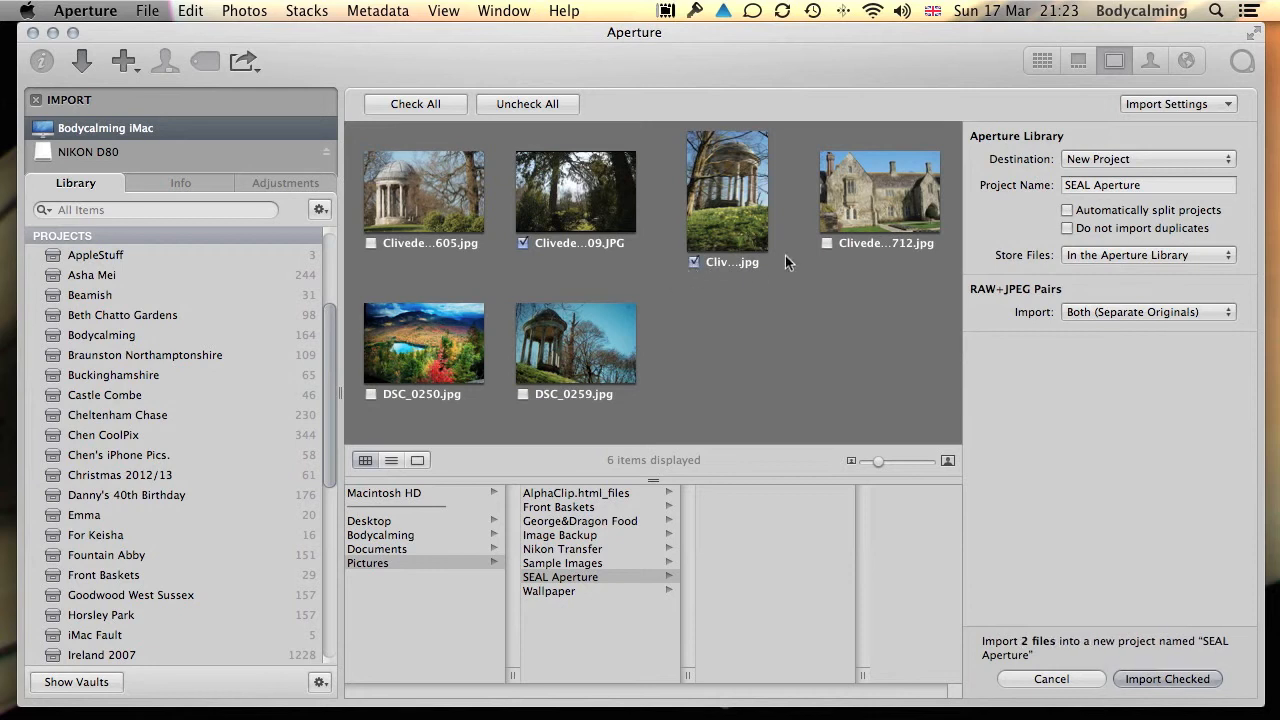
pyautogui.click(523, 395)
# Step: Clear the import marks, and mark all six photos by group: the upper four, and DSC_0250.jpg with DSC_0259.jpg
pyautogui.click(509, 106)
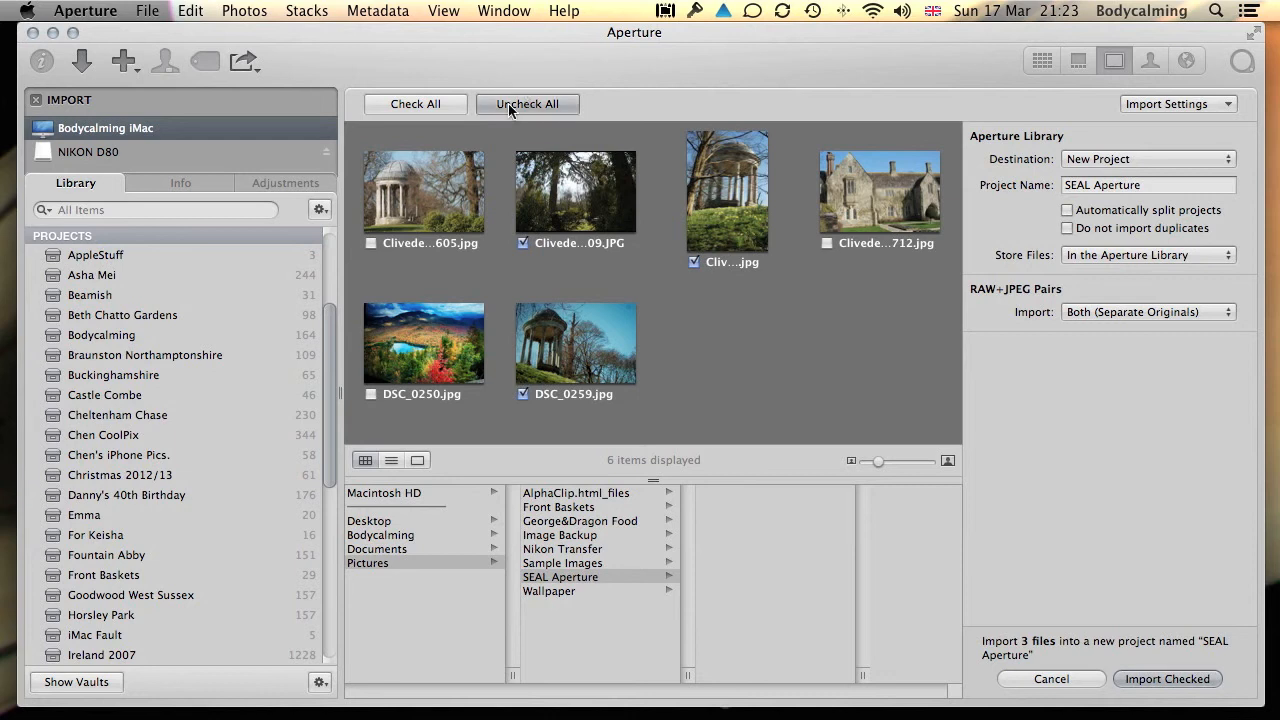
pyautogui.moveTo(355, 198); pyautogui.dragTo(945, 252)
pyautogui.click(693, 262)
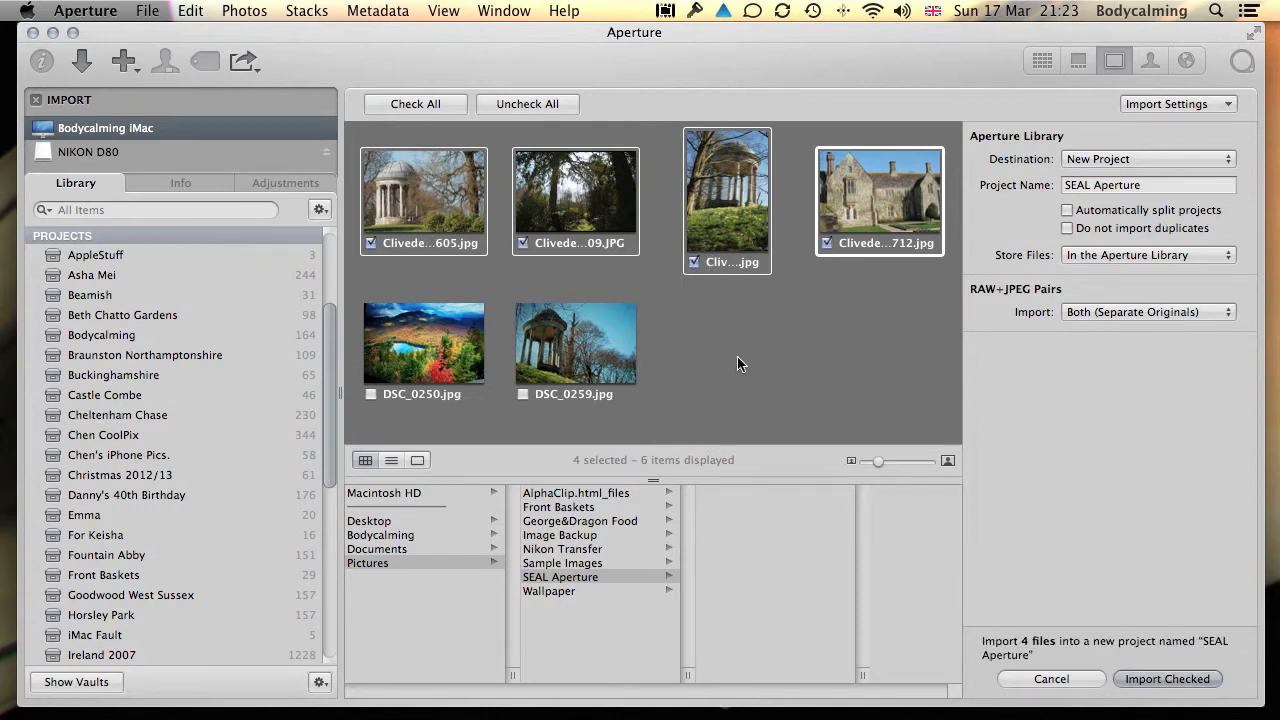
pyautogui.click(700, 356)
pyautogui.moveTo(728, 356); pyautogui.dragTo(375, 331)
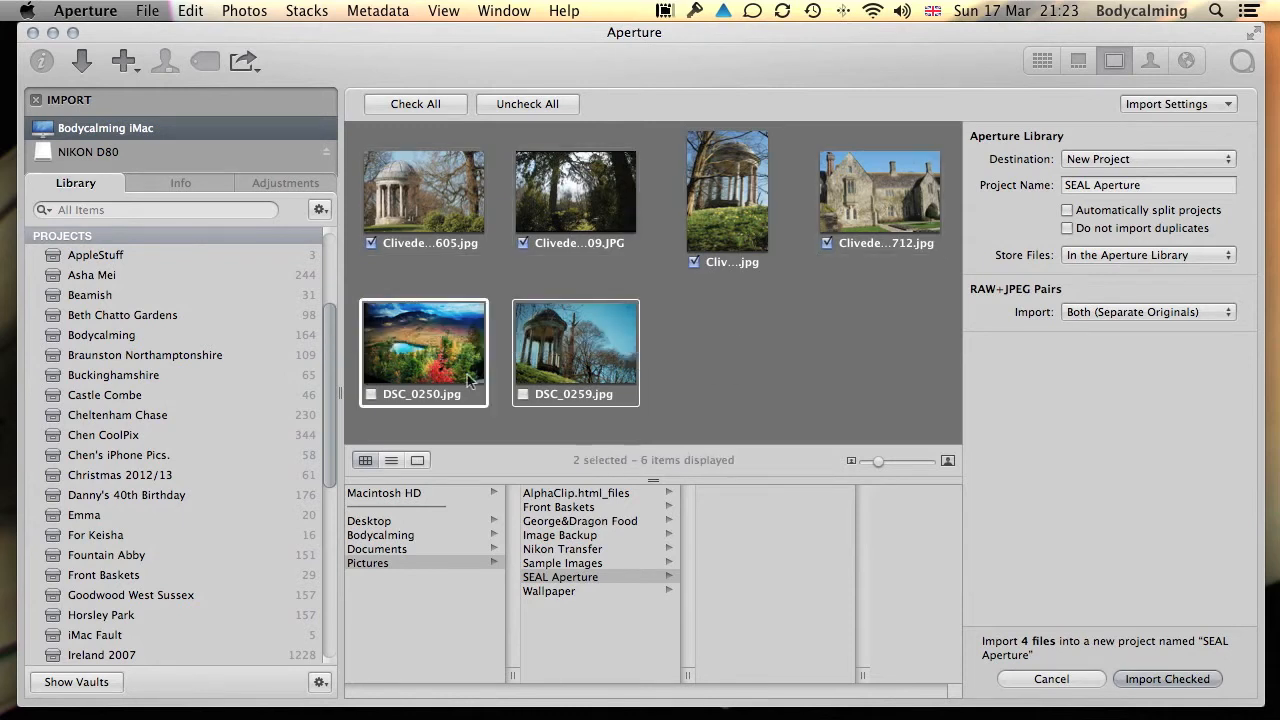
pyautogui.click(522, 394)
# Step: Choose the SEAL Tips & Tricks project as the import destination and import the six marked photos
pyautogui.scroll(-10, 221, 530)
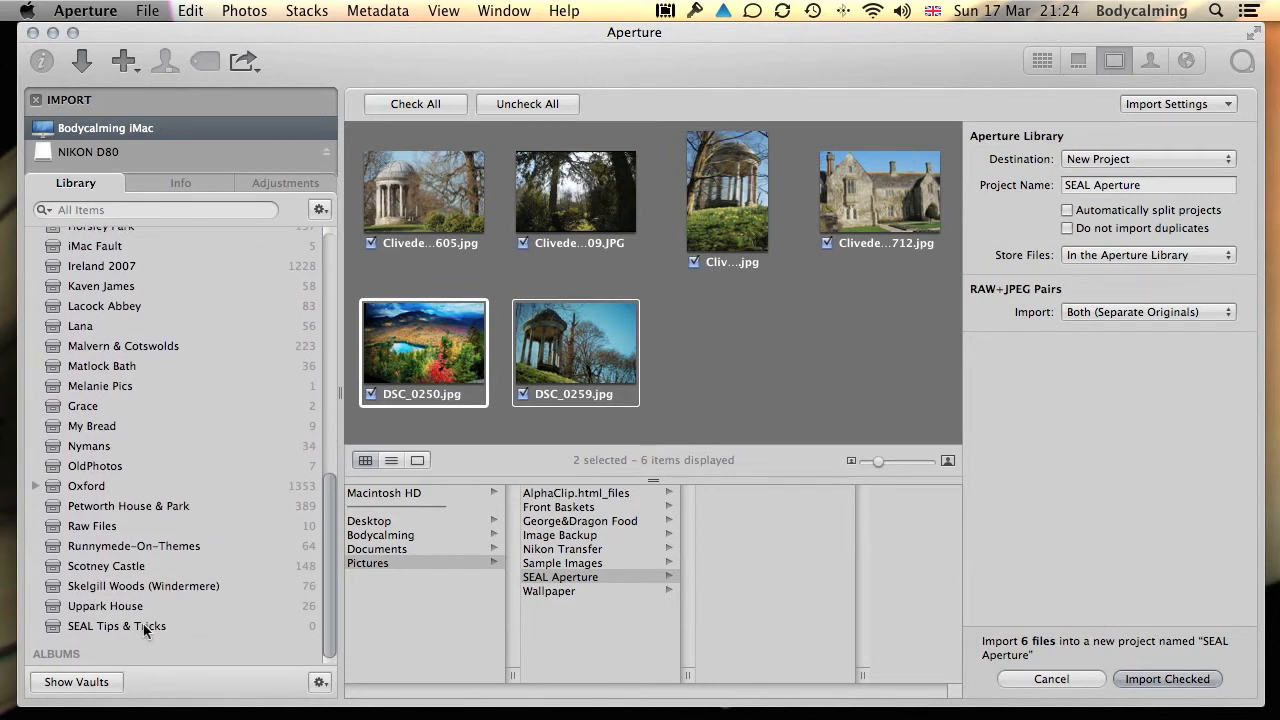
pyautogui.click(143, 624)
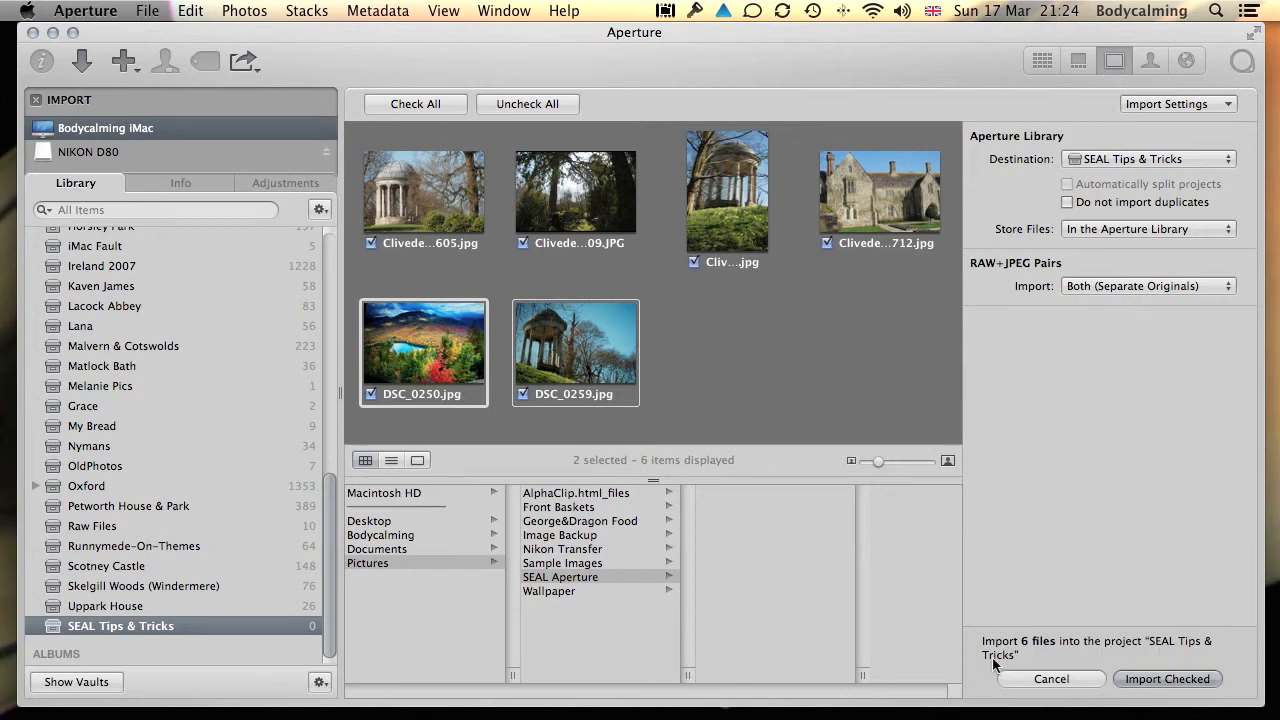
pyautogui.click(1181, 686)
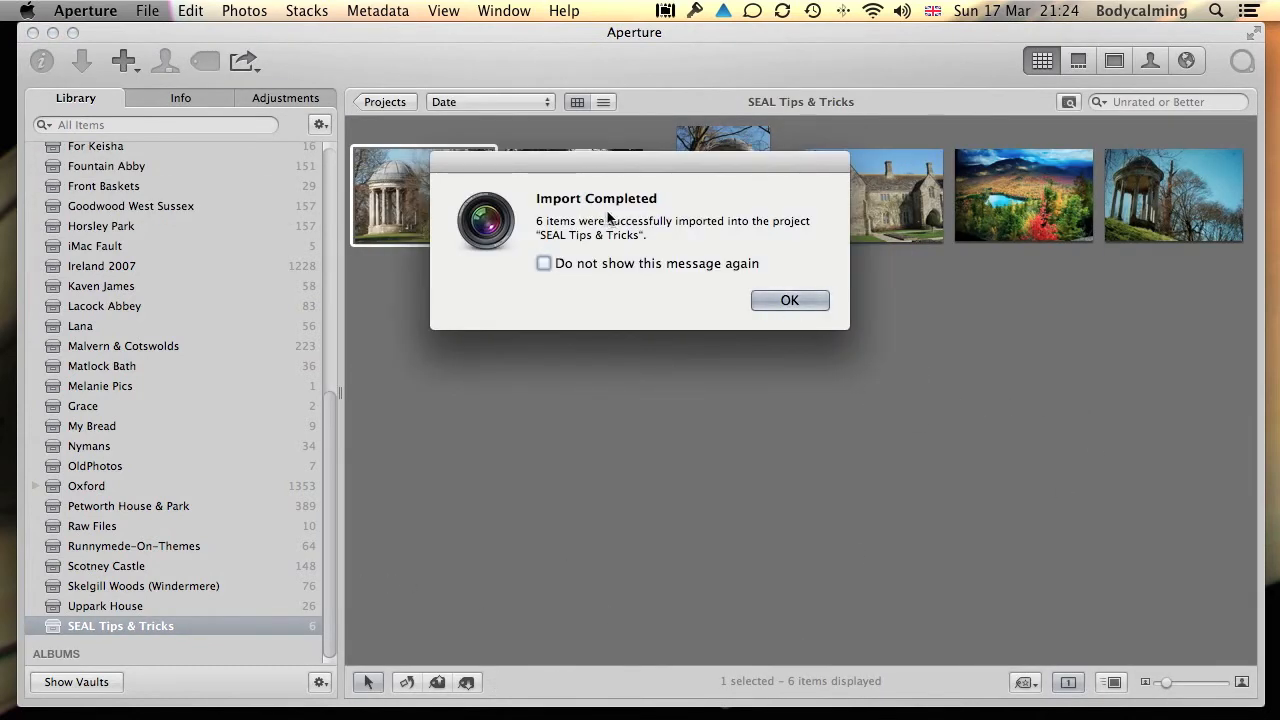
pyautogui.click(793, 299)
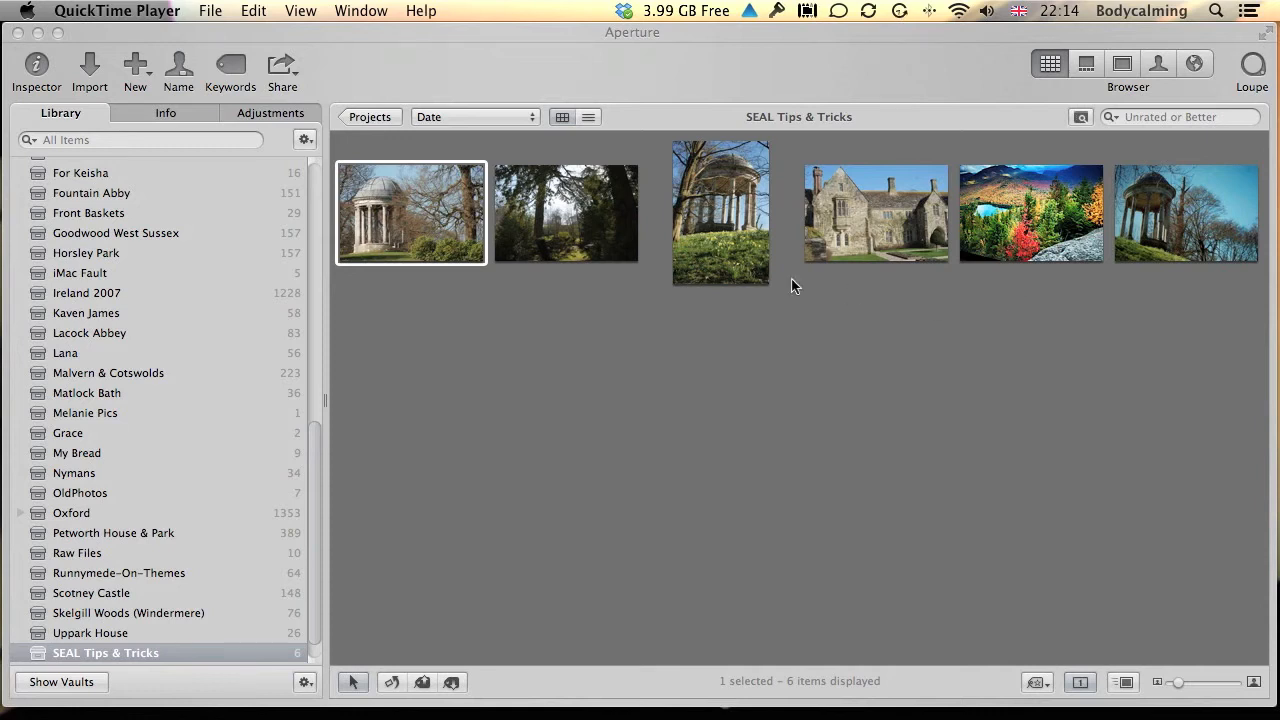
# Step: Show the first temple photo in the Viewer, Browser and Split View layouts
pyautogui.doubleClick(435, 218)
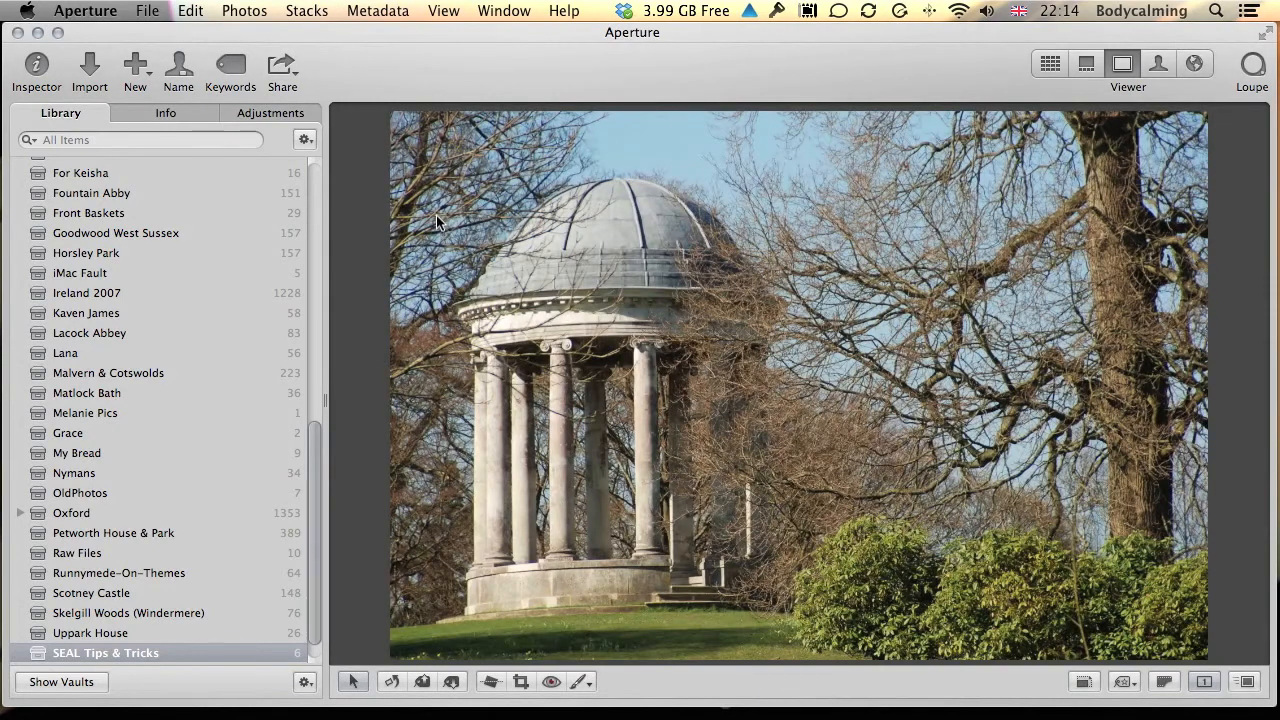
pyautogui.click(1051, 66)
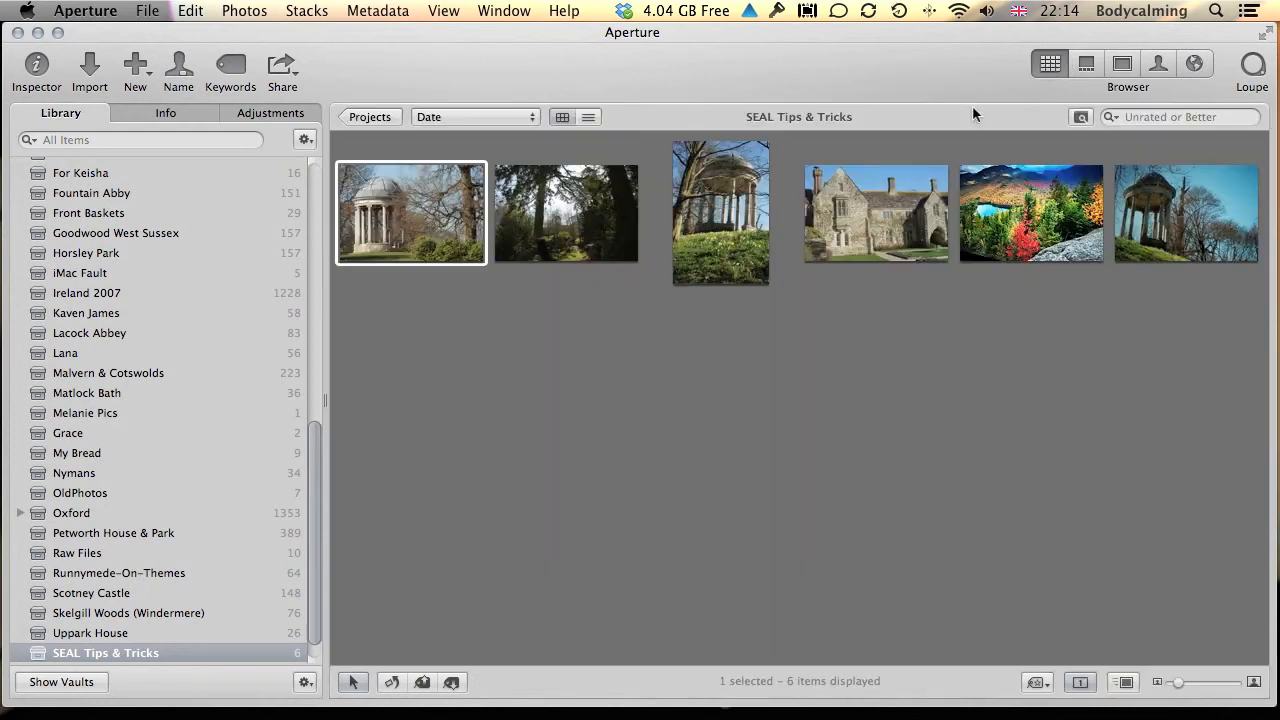
pyautogui.click(1088, 65)
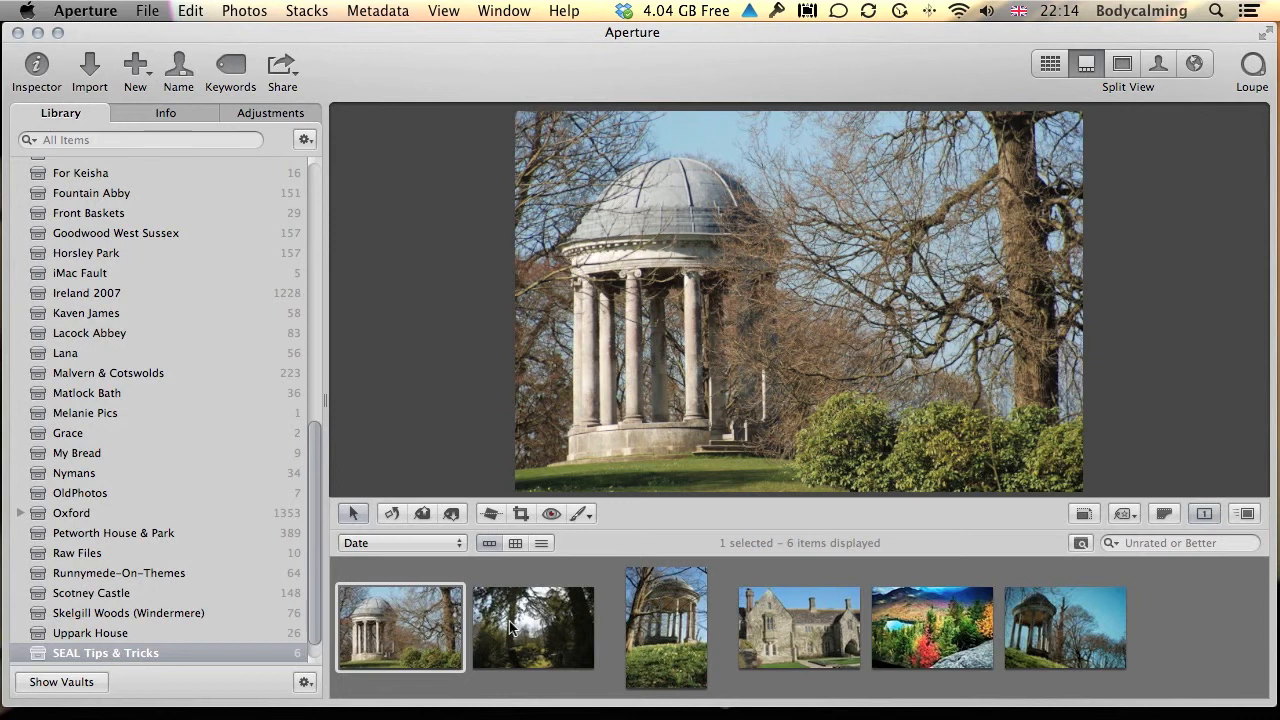
# Step: Browse through the project's photos in Split View as far as the autumn landscape, and return to the first photo
pyautogui.click(509, 621)
pyautogui.click(695, 656)
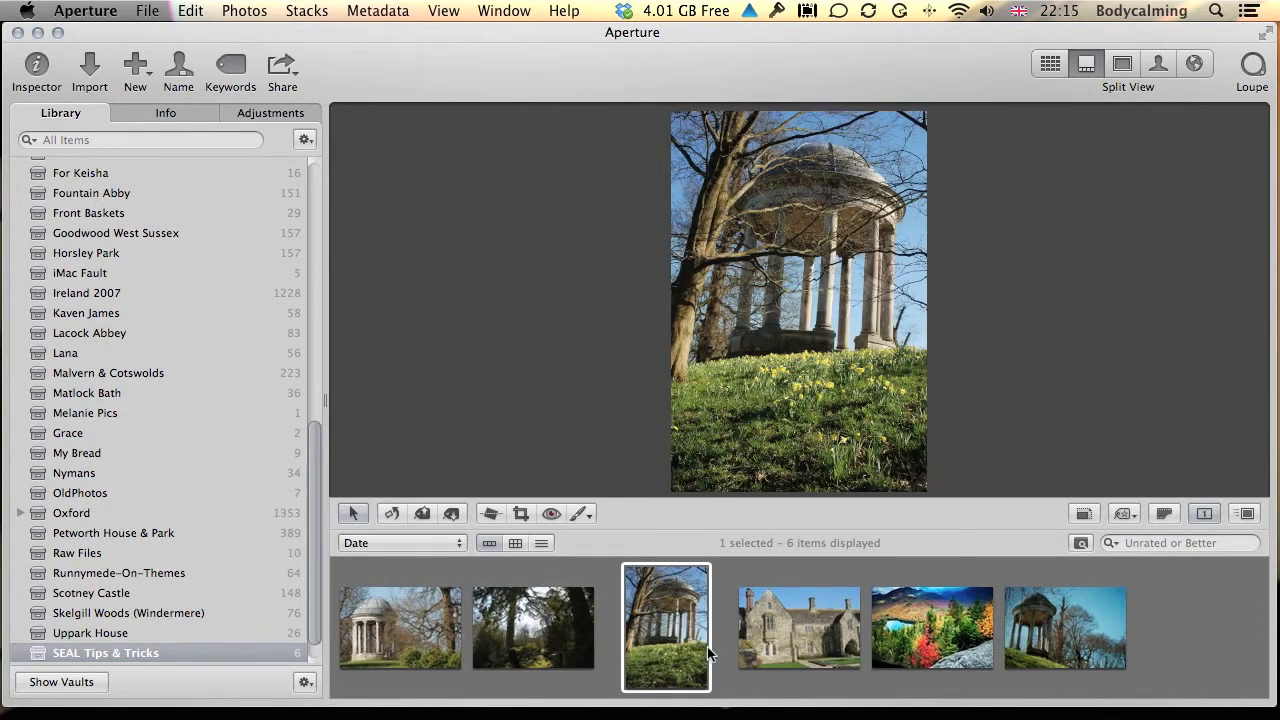
pyautogui.press('Right')
pyautogui.press('Right')
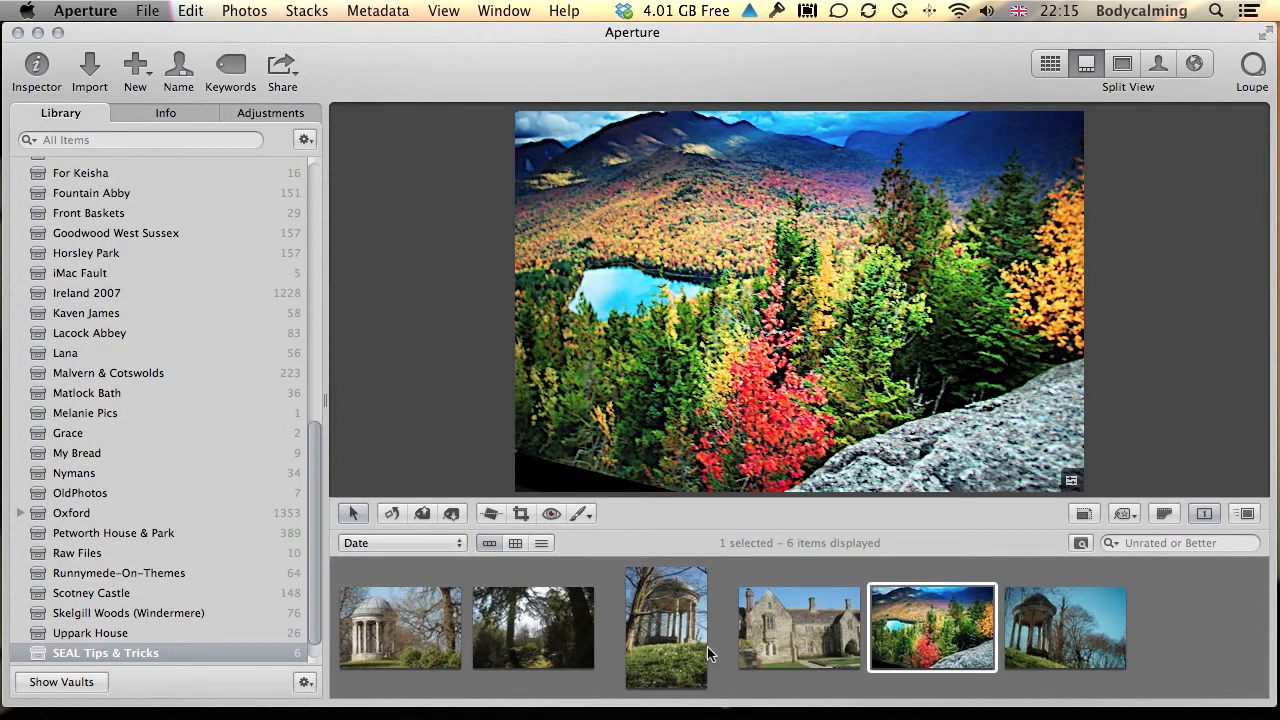
pyautogui.press('Left')
pyautogui.press('Left')
pyautogui.press('Left')
pyautogui.press('Left')
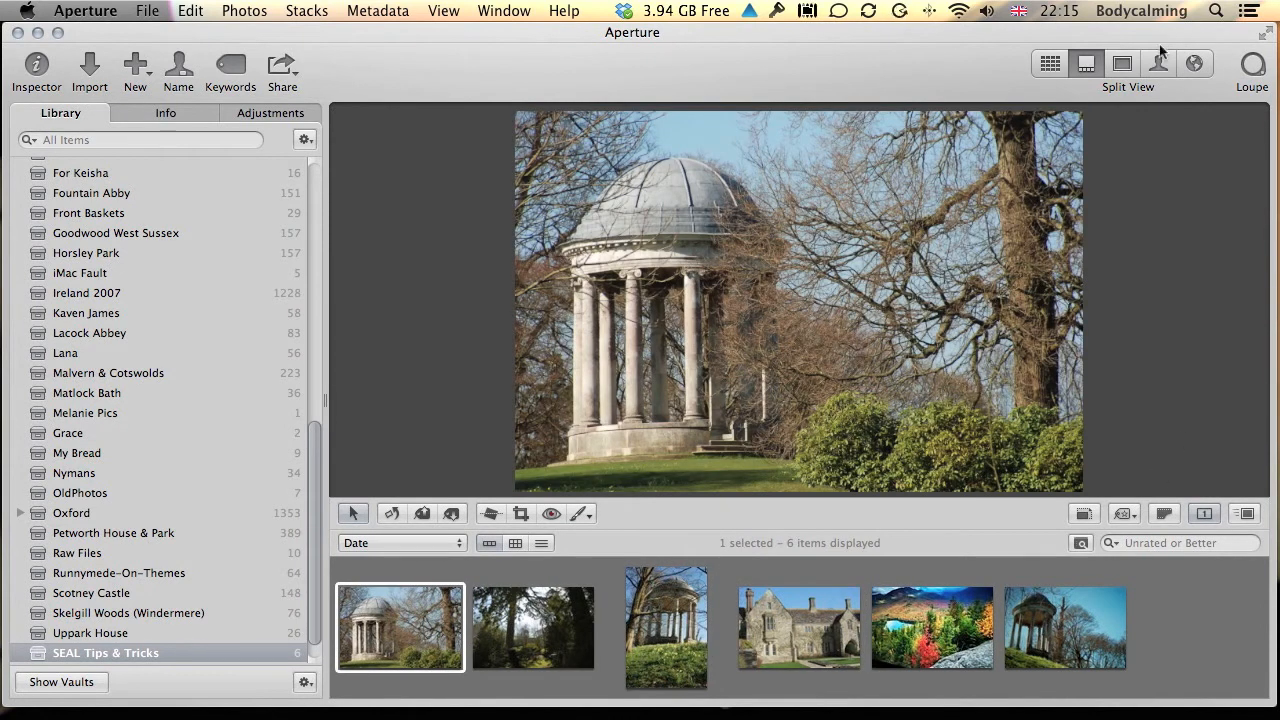
# Step: View the first temple photo in the Viewer and in full screen, and return to the Browser layout
pyautogui.click(1122, 66)
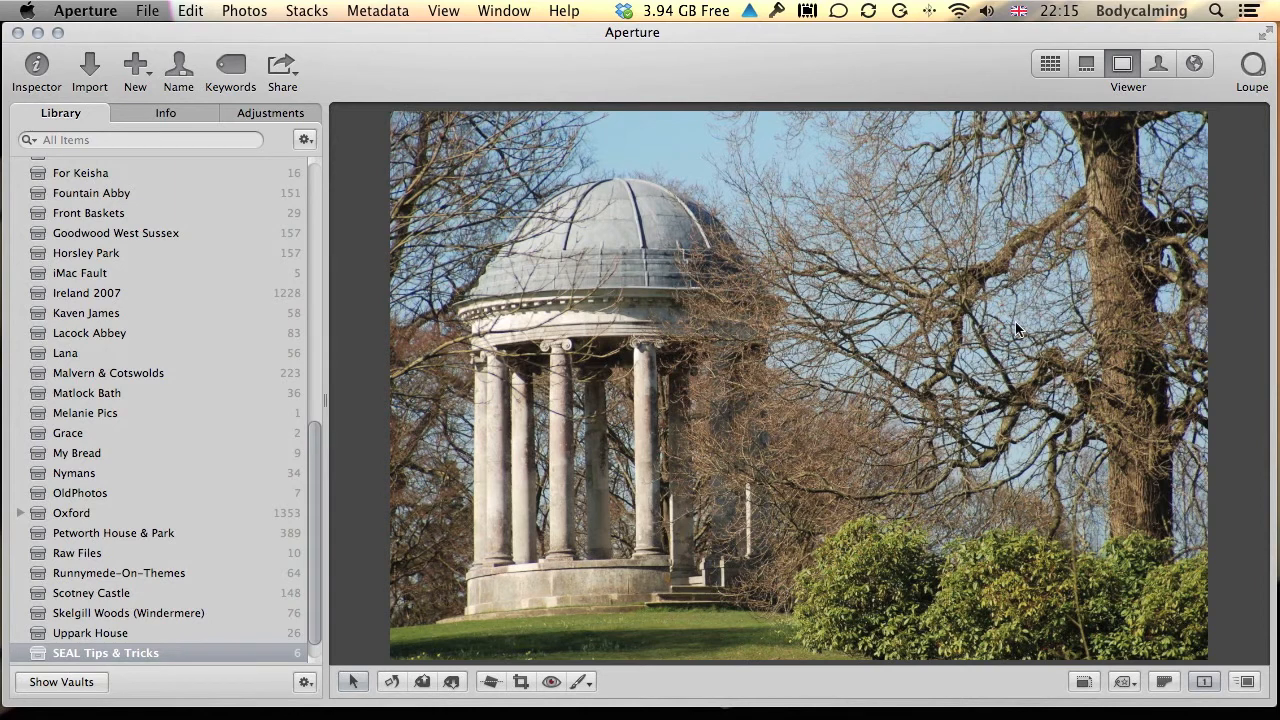
pyautogui.click(1263, 40)
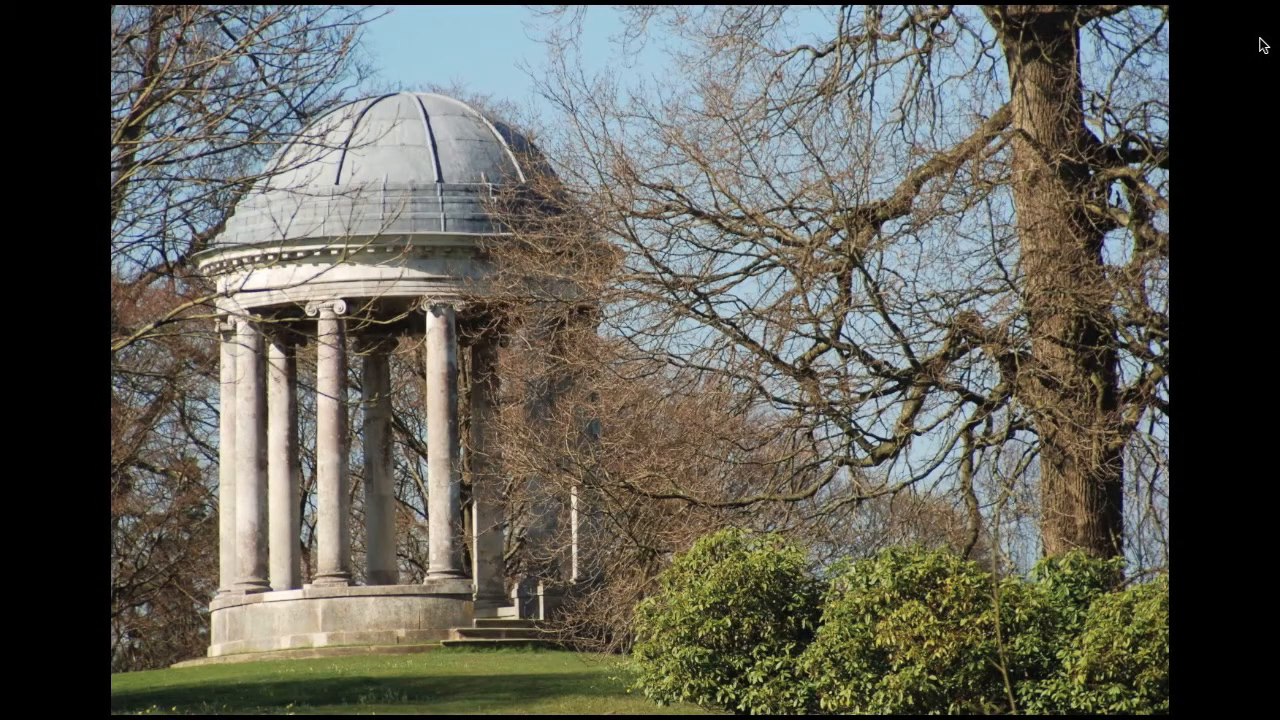
pyautogui.press('Escape')
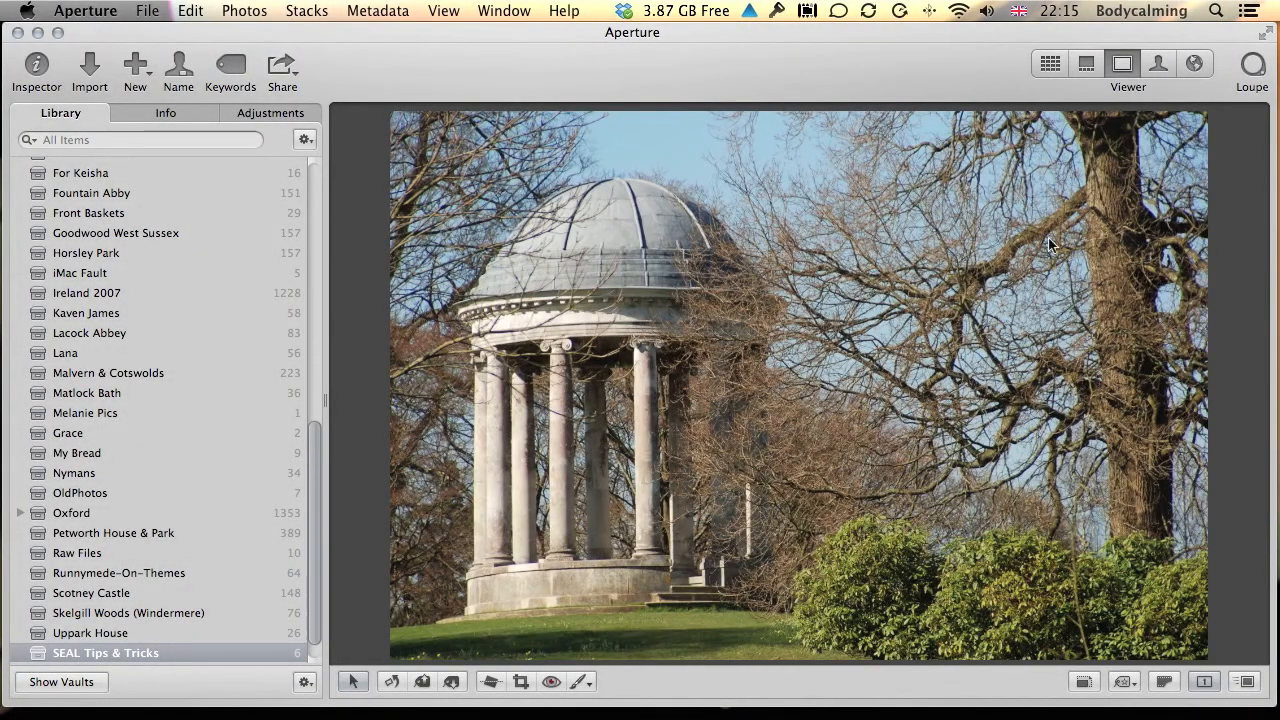
pyautogui.click(1050, 64)
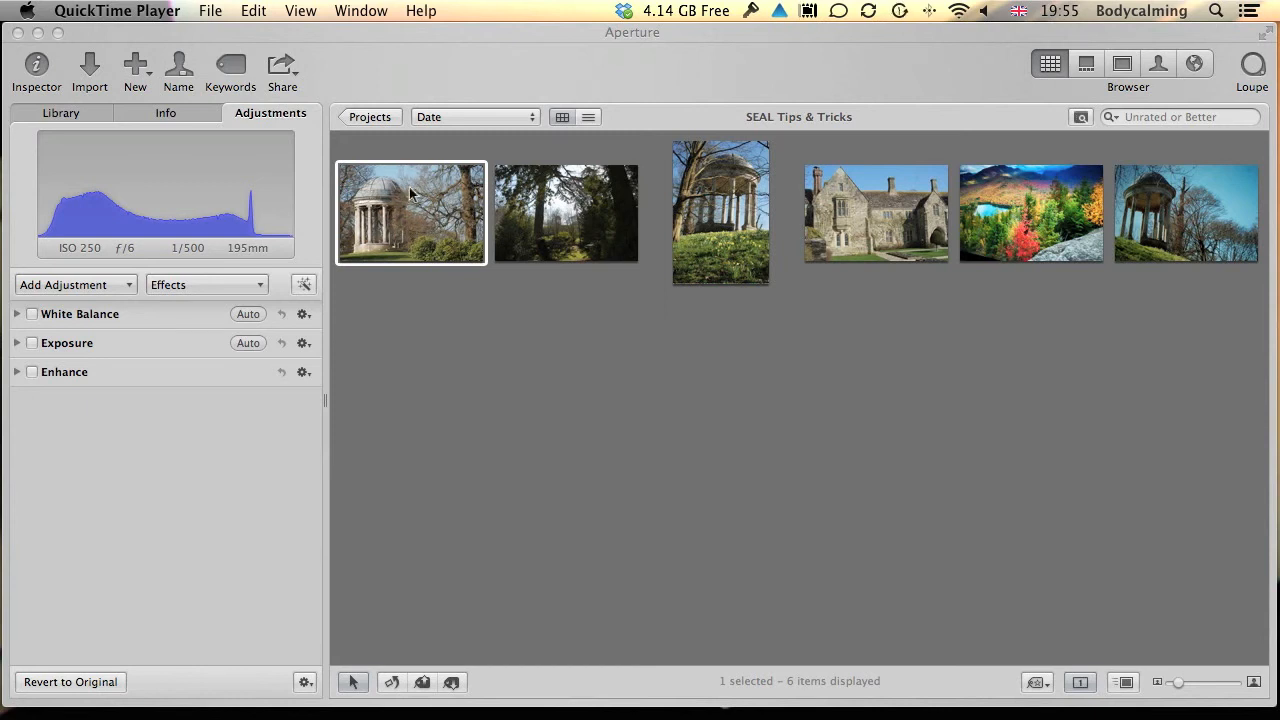
# Step: Select each of the other five photos in turn to compare their histograms and available adjustments
pyautogui.click(534, 218)
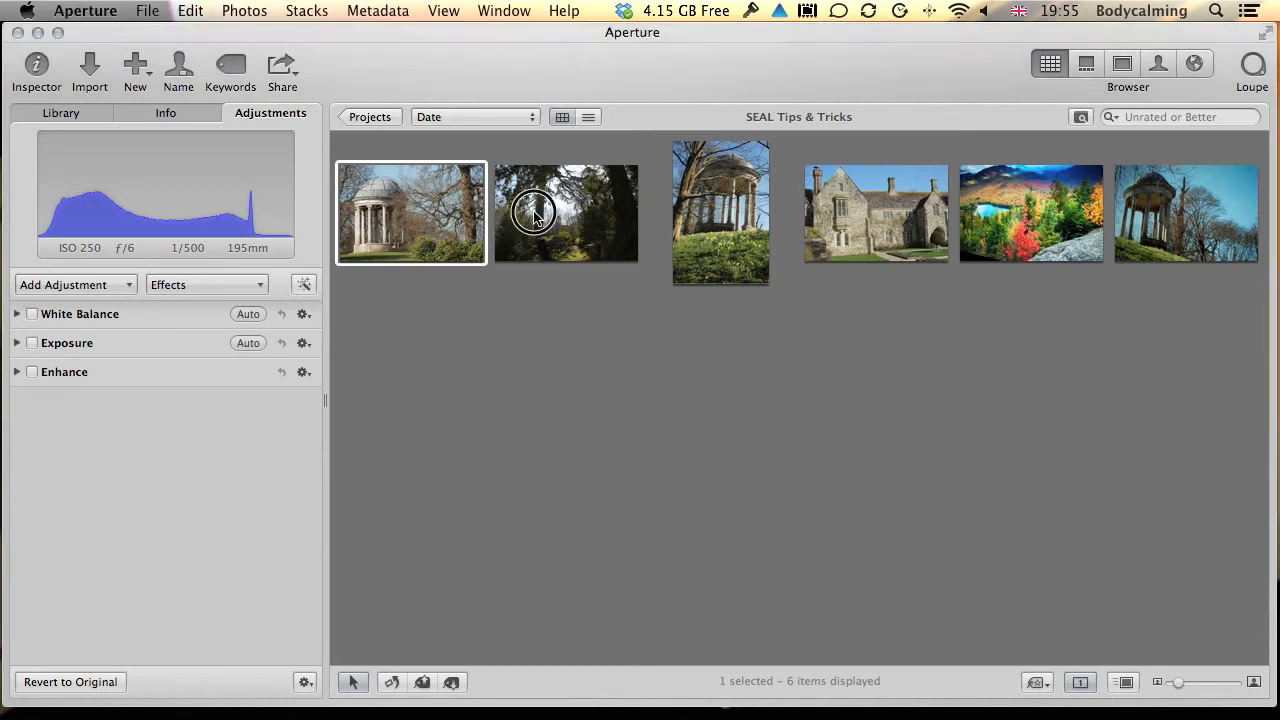
pyautogui.click(536, 218)
pyautogui.click(752, 218)
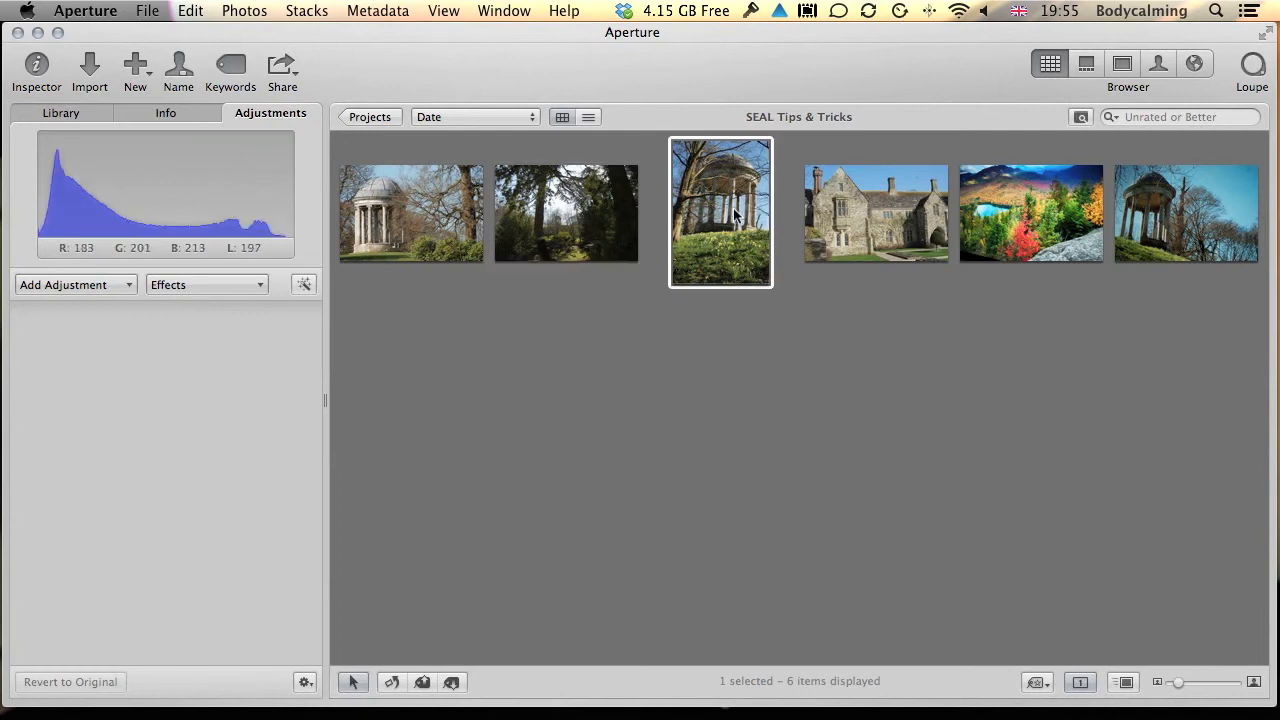
pyautogui.click(855, 223)
pyautogui.click(1066, 232)
pyautogui.click(1186, 230)
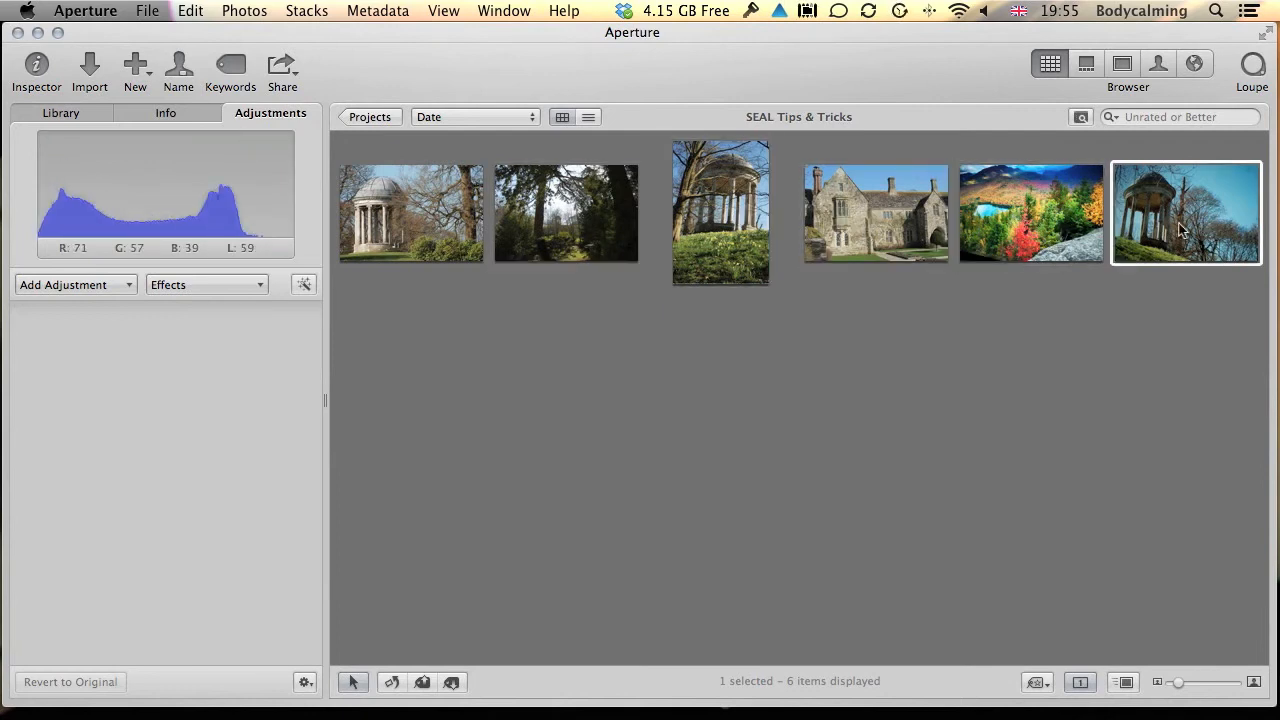
# Step: Add the White Balance adjustment of the first temple photo to the default set
pyautogui.click(379, 219)
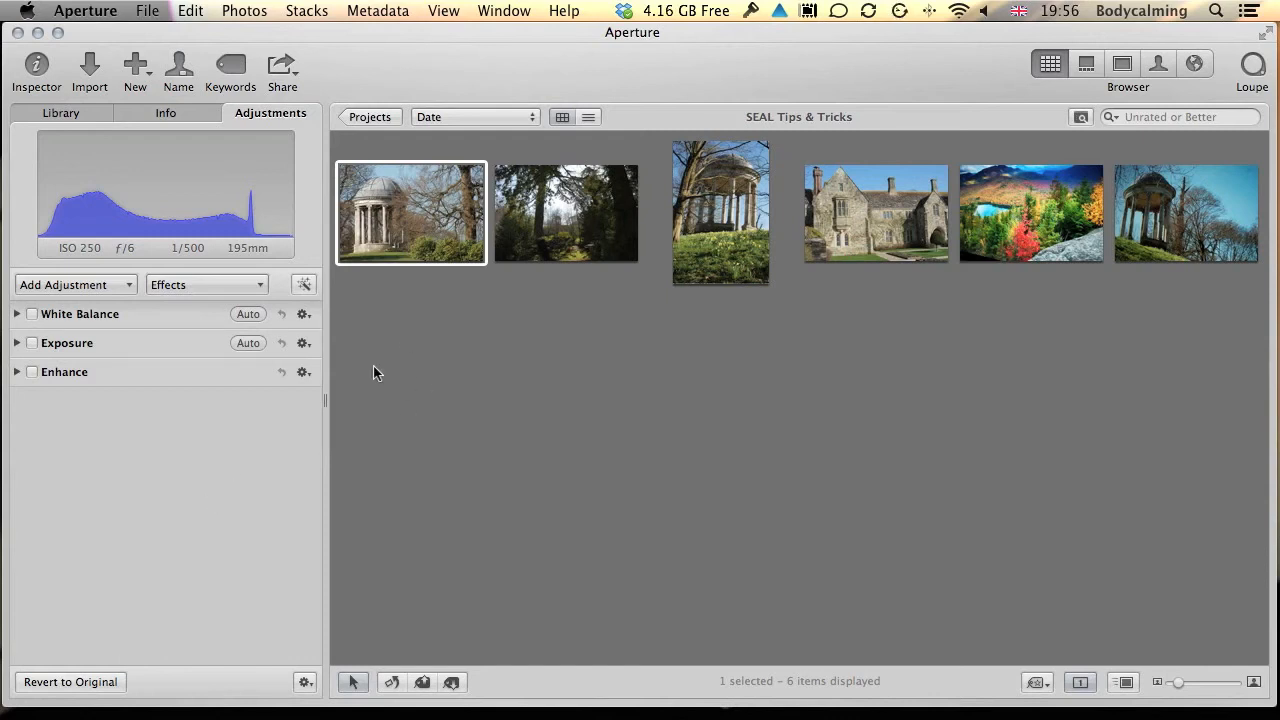
pyautogui.click(308, 316)
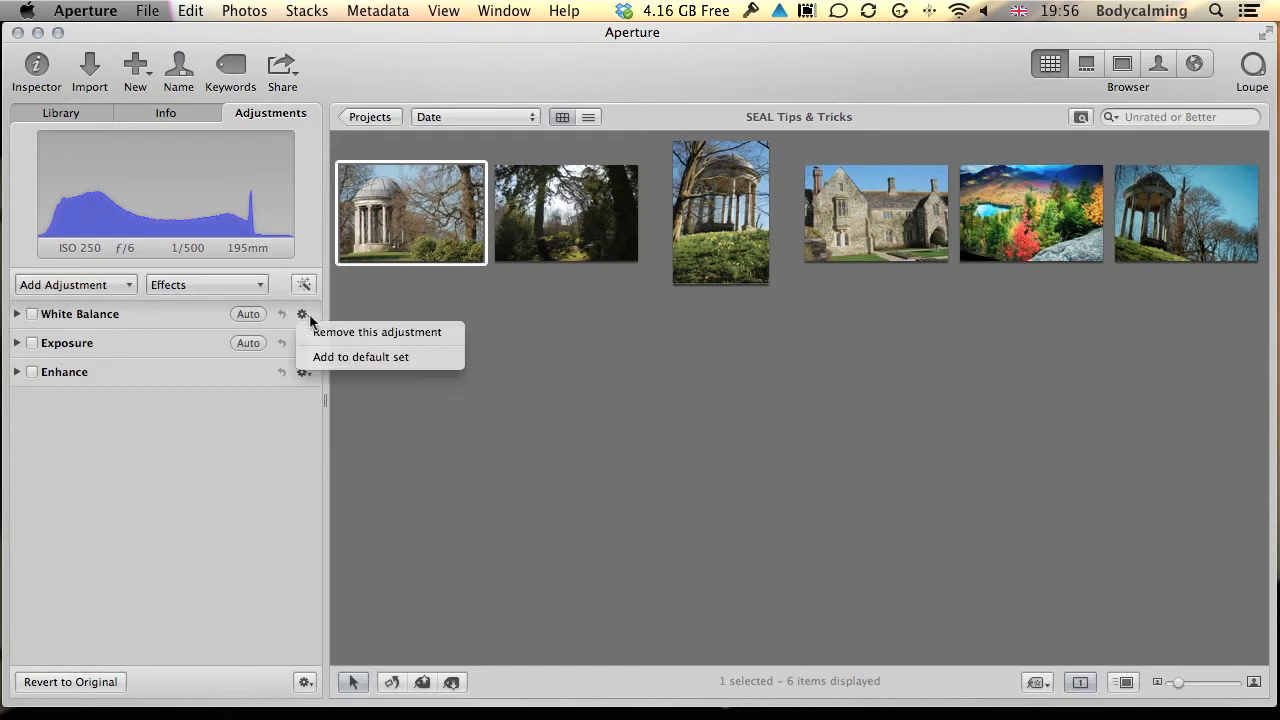
pyautogui.click(388, 359)
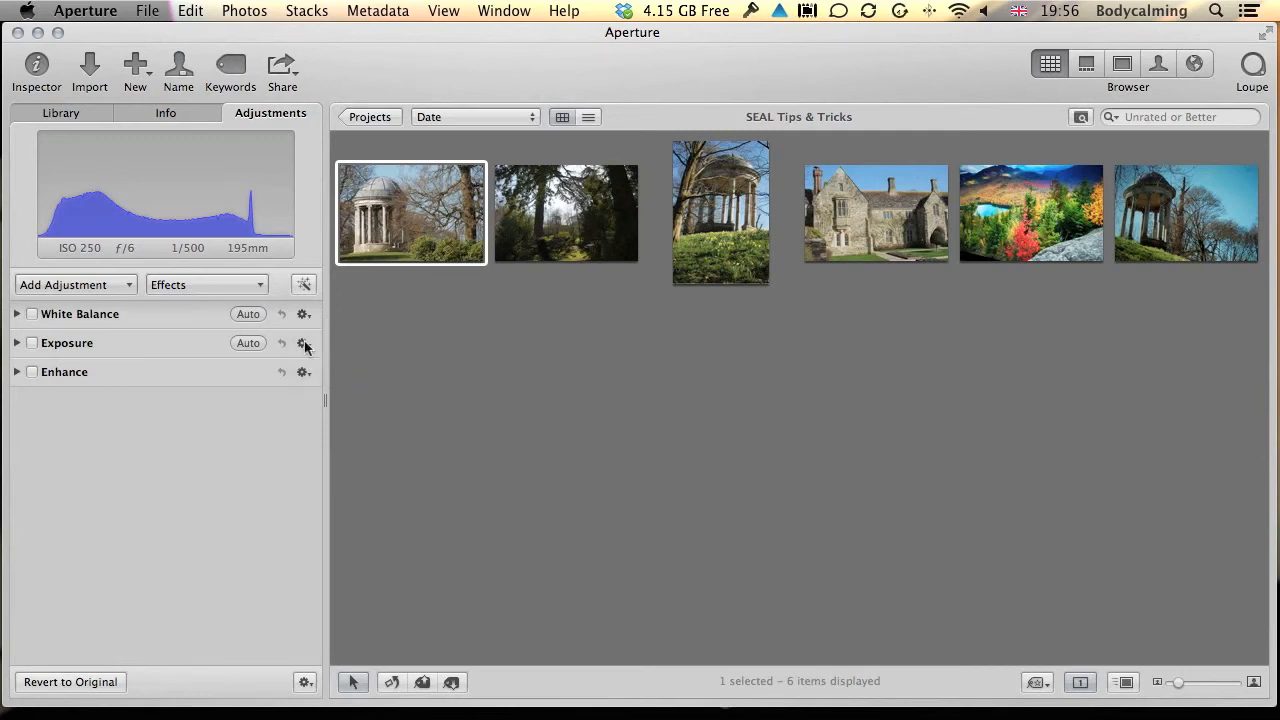
# Step: Add the Exposure and Enhance adjustments of the first temple photo to the default set
pyautogui.click(303, 343)
pyautogui.click(322, 385)
pyautogui.click(304, 373)
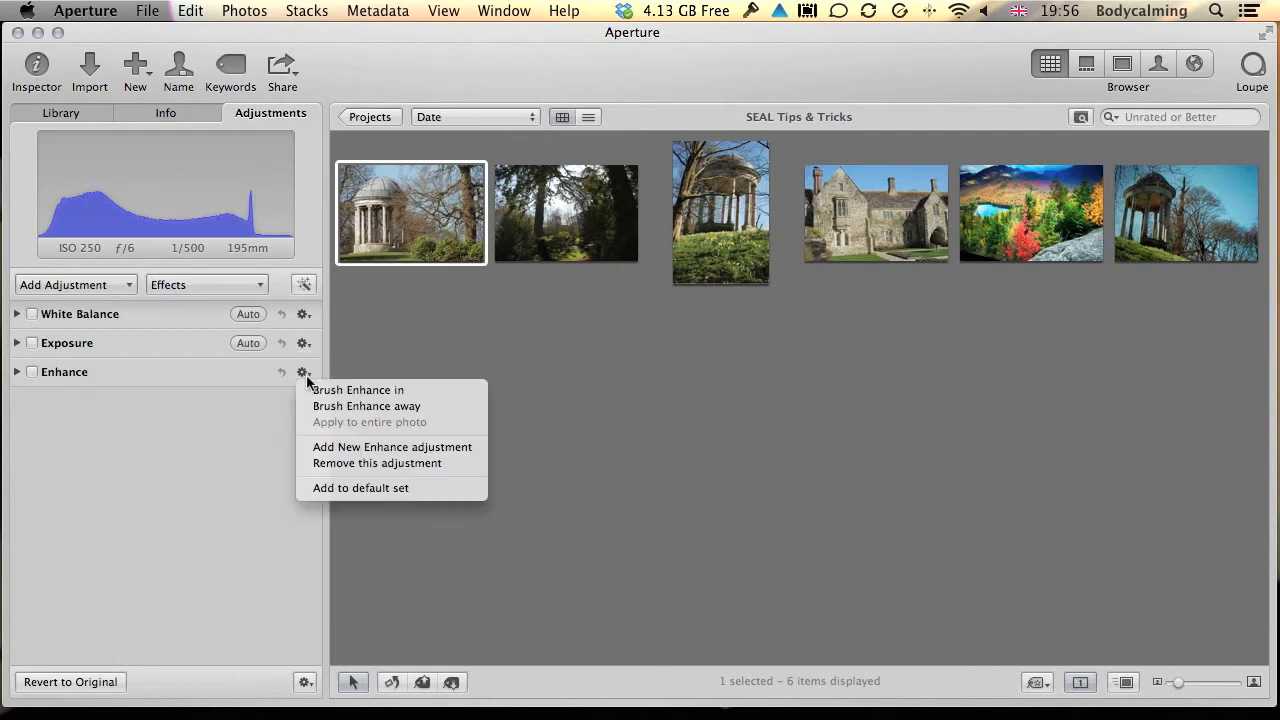
pyautogui.click(330, 488)
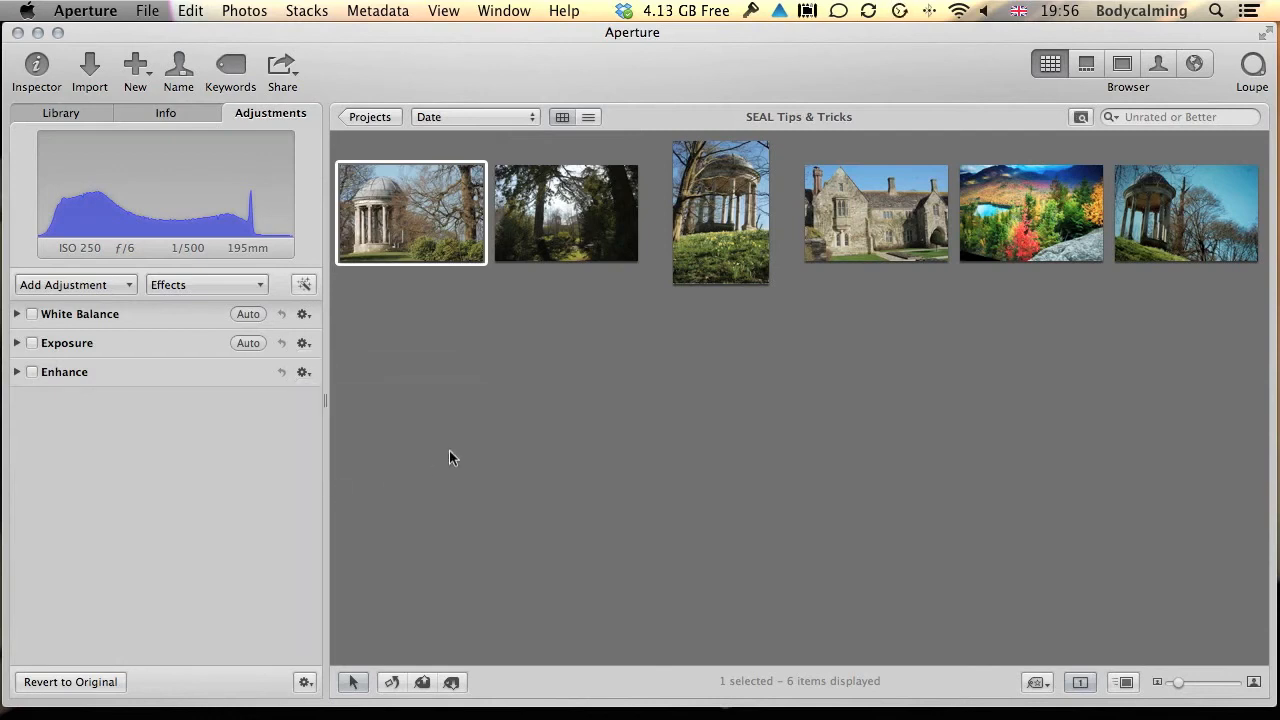
# Step: Select the autumn landscape, the last temple photo, the stone manor and the first temple photo in turn to check their default adjustments
pyautogui.click(1019, 196)
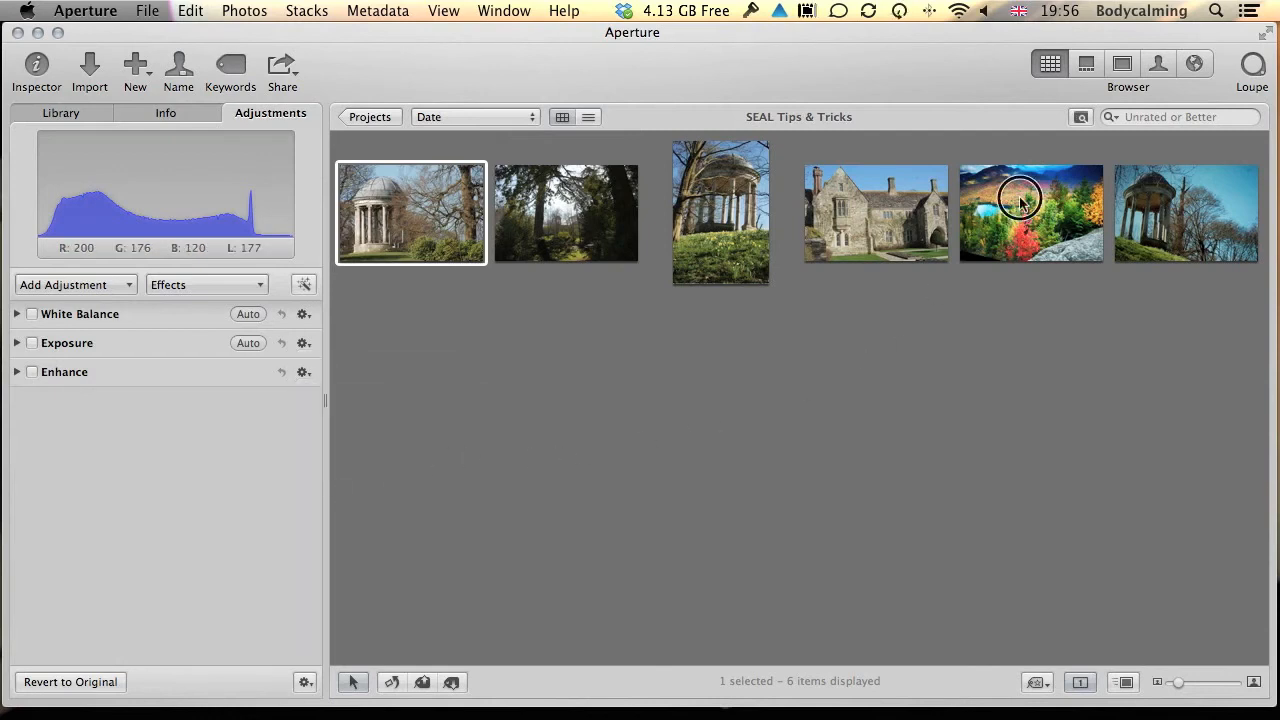
pyautogui.click(1182, 225)
pyautogui.click(864, 219)
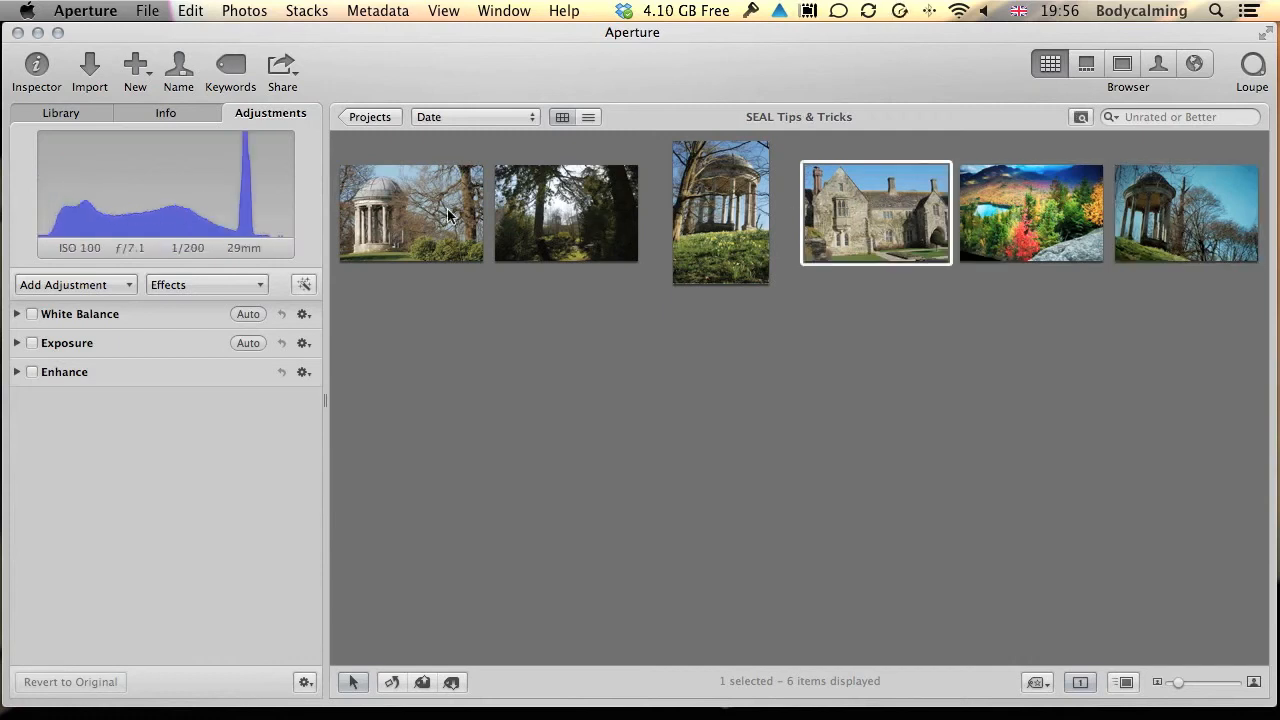
pyautogui.click(397, 217)
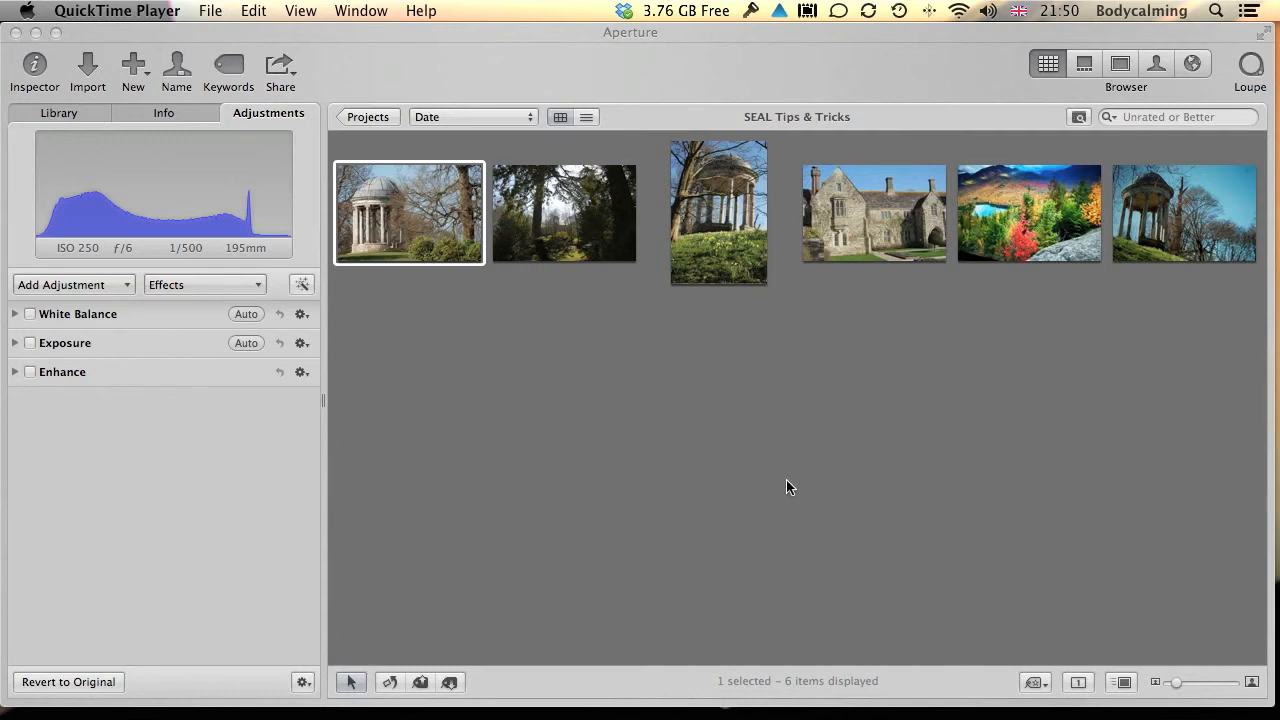
# Step: Open the last temple photo, with the vapour trail in the sky, in the Viewer and review the available adjustments
pyautogui.doubleClick(1188, 224)
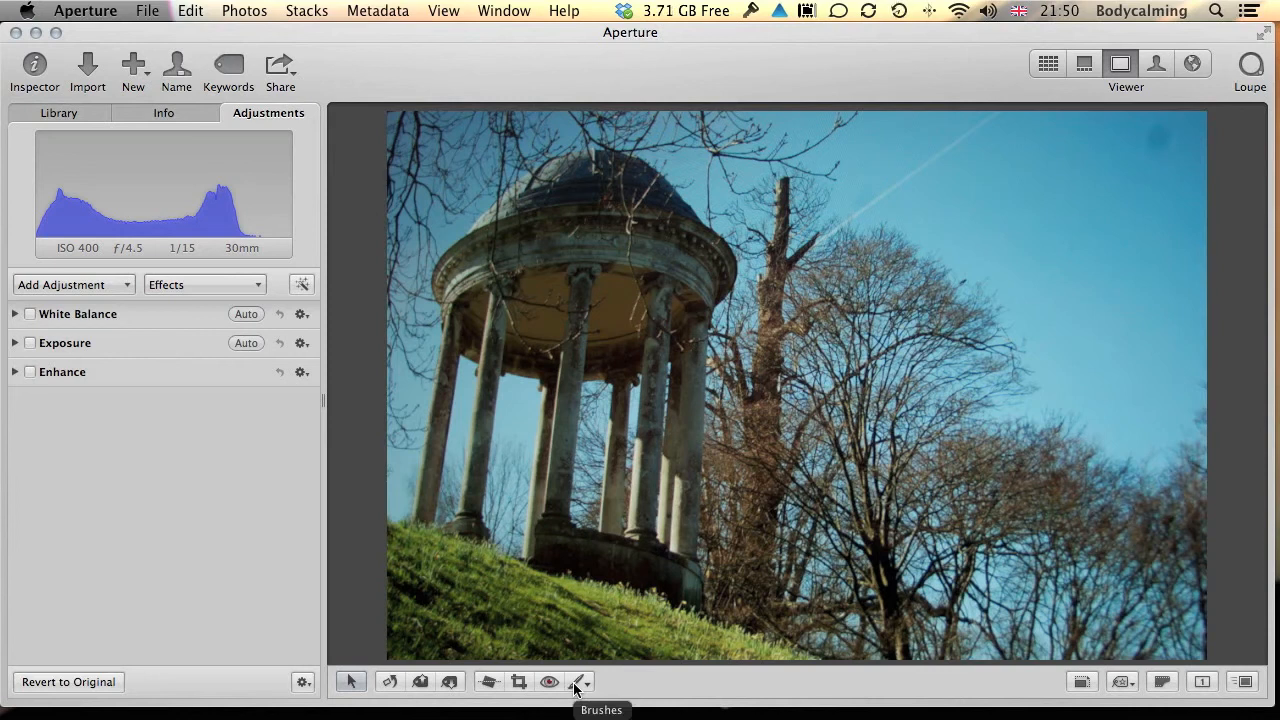
pyautogui.click(128, 287)
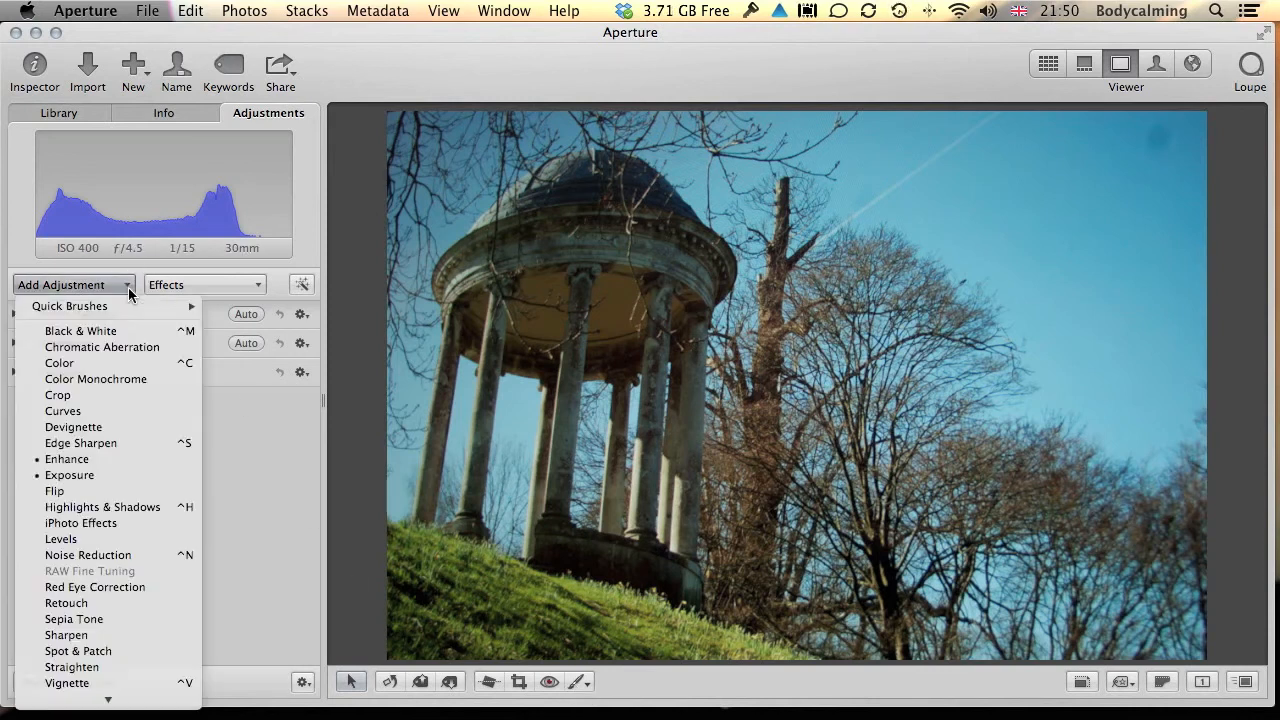
pyautogui.click(128, 287)
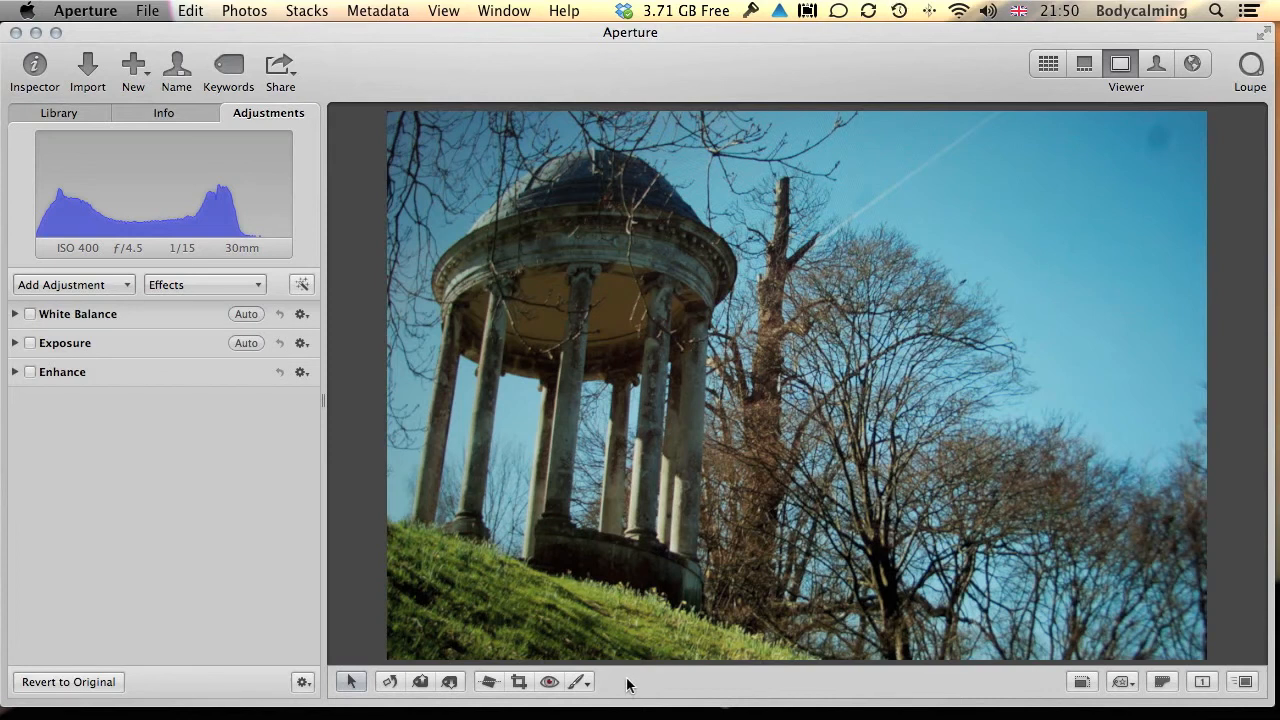
# Step: Straighten the temple photo by rotating it slightly counterclockwise, and return to the selection tool
pyautogui.click(490, 682)
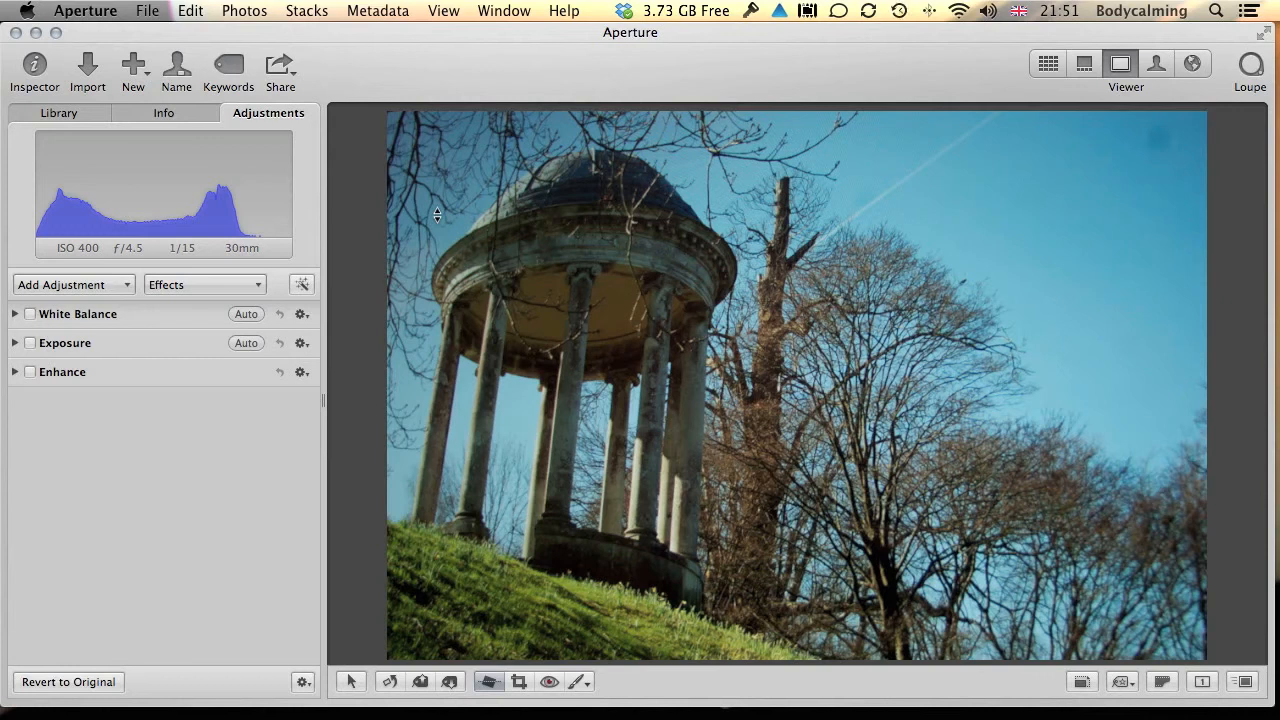
pyautogui.click(437, 214)
pyautogui.moveTo(437, 214); pyautogui.dragTo(434, 233)
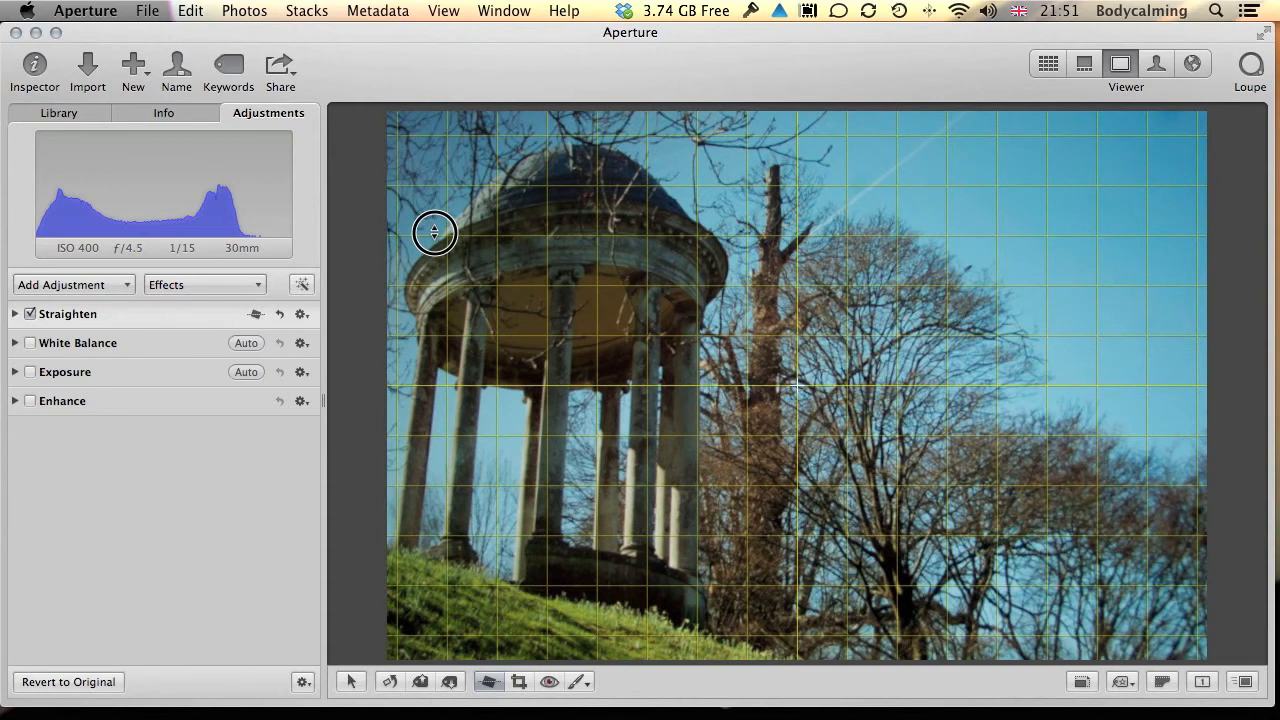
pyautogui.moveTo(434, 232); pyautogui.dragTo(434, 232)
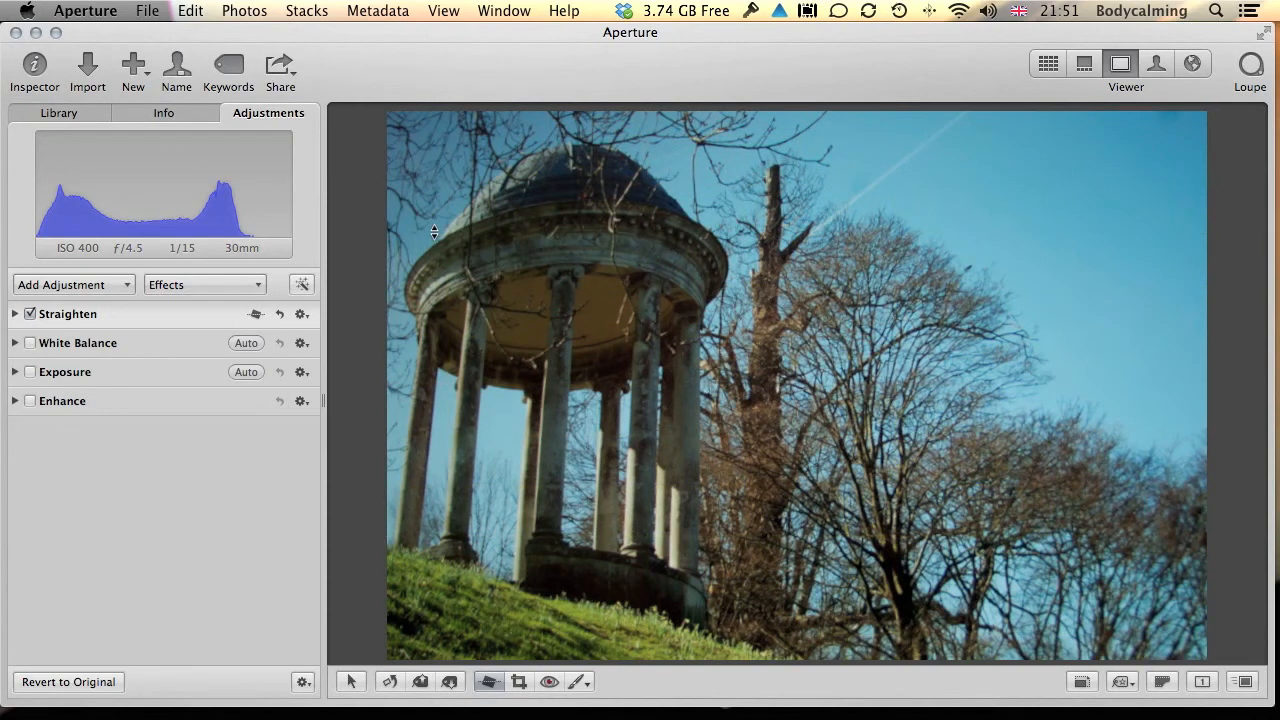
pyautogui.press('a')
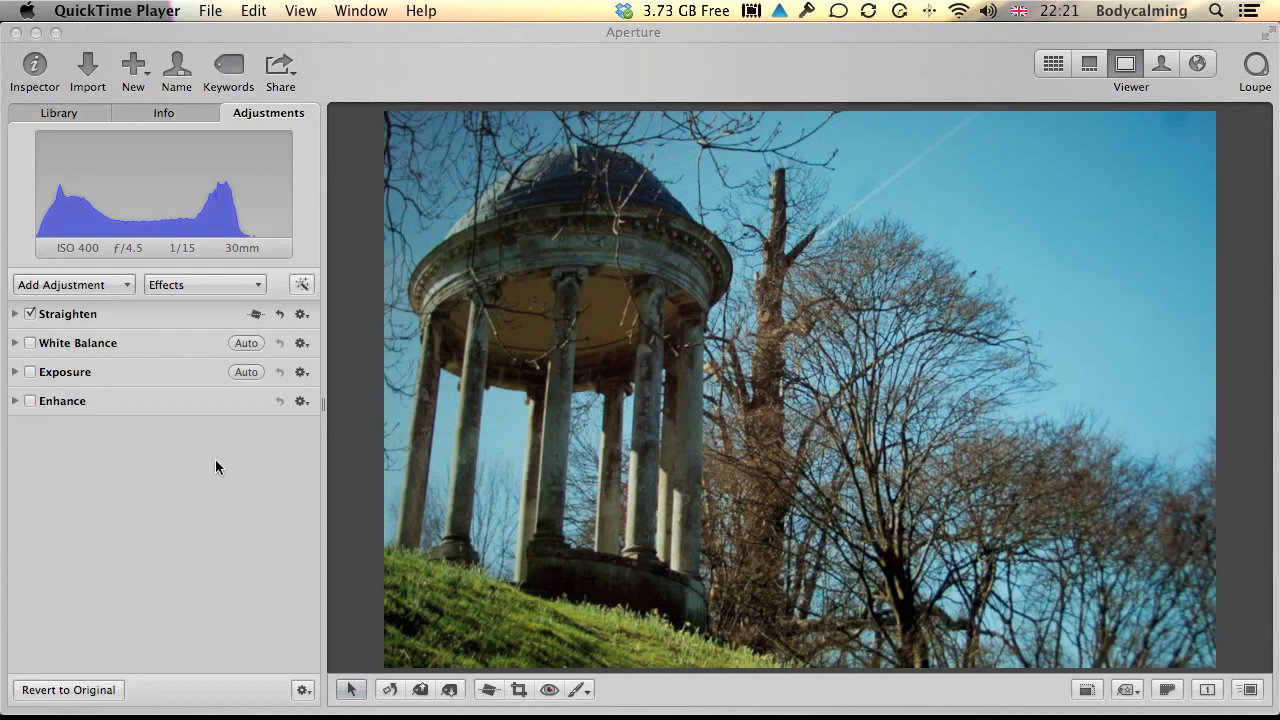
# Step: Review the available adjustments and quick brushes, and add a Retouch adjustment to the temple photo
pyautogui.click(127, 286)
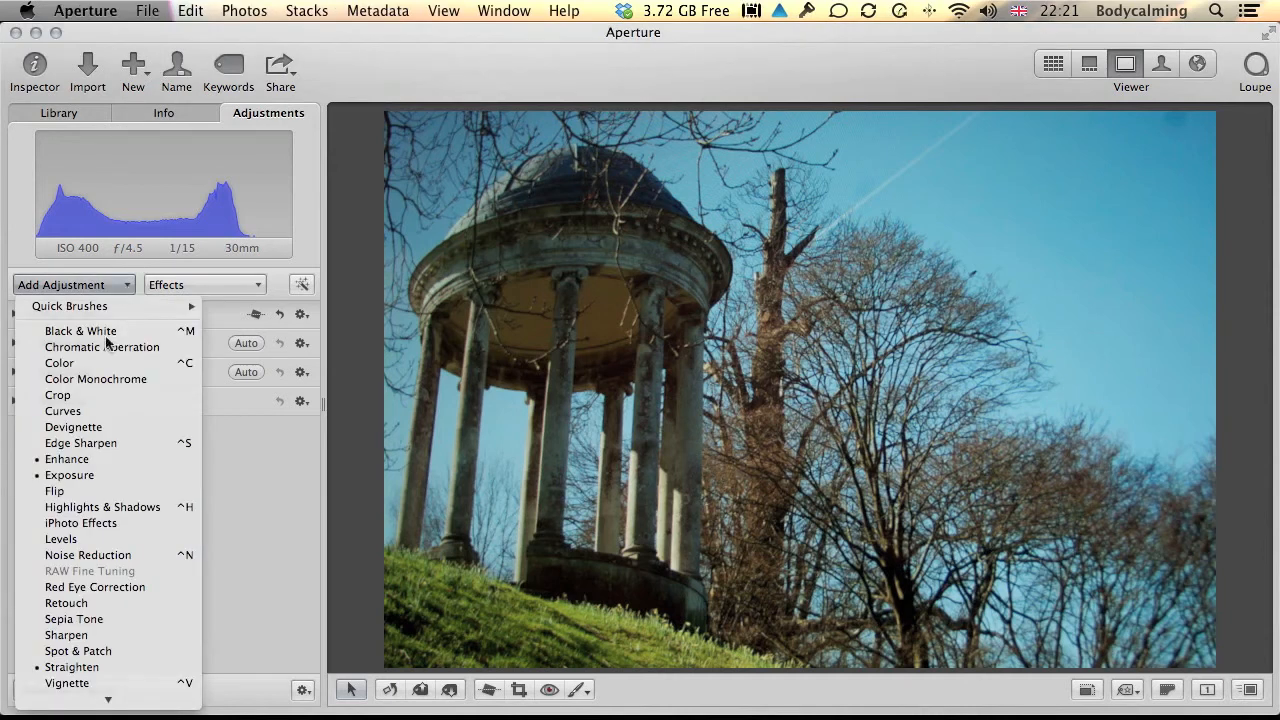
pyautogui.click(579, 690)
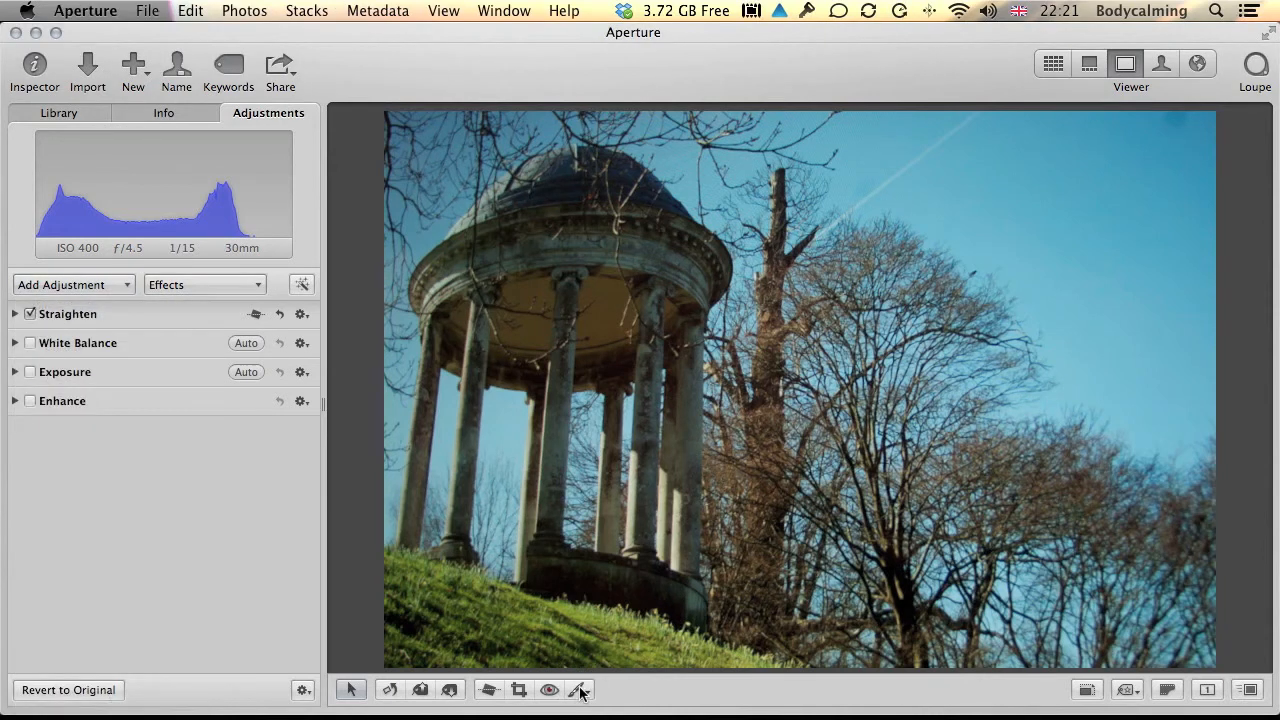
pyautogui.click(579, 690)
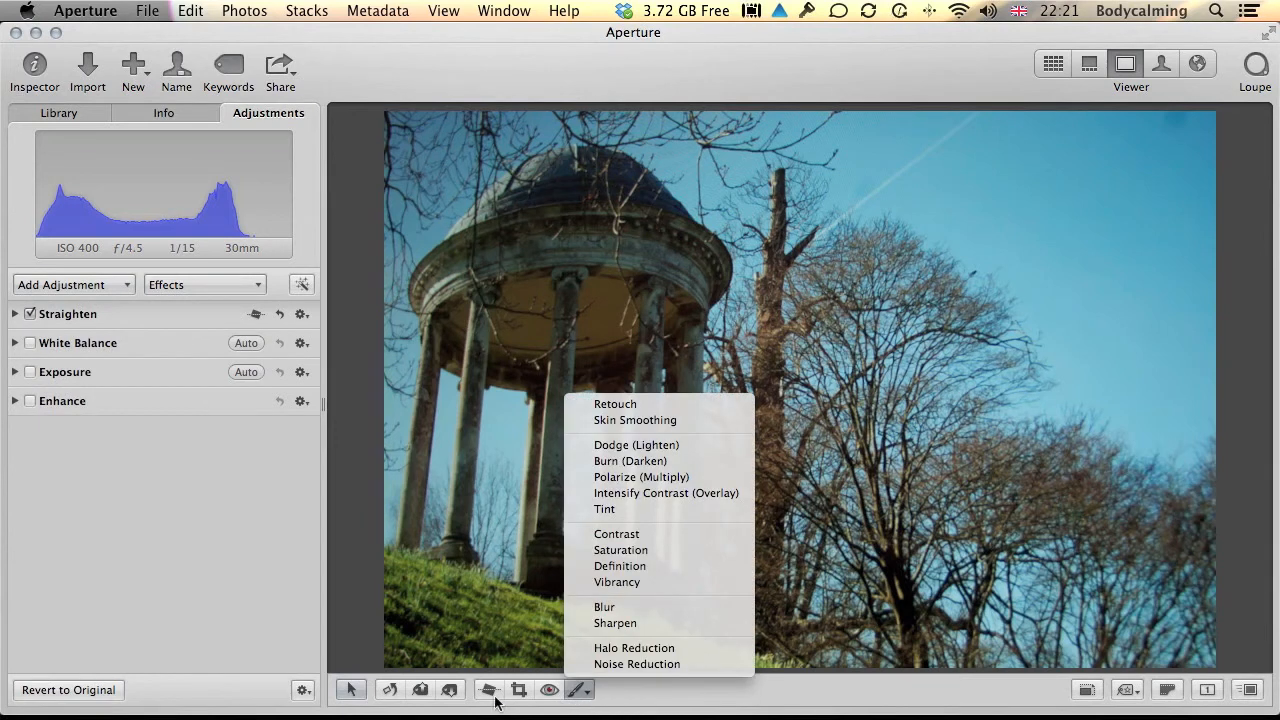
pyautogui.click(114, 286)
pyautogui.click(108, 285)
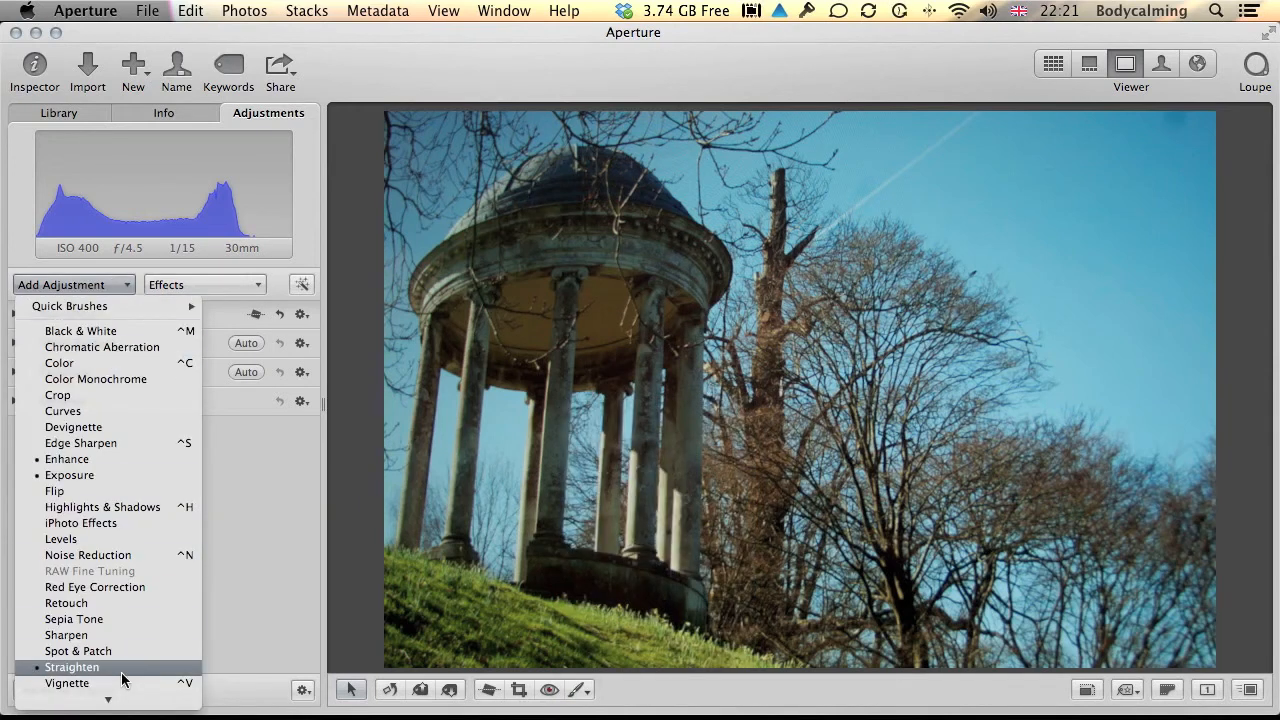
pyautogui.click(71, 605)
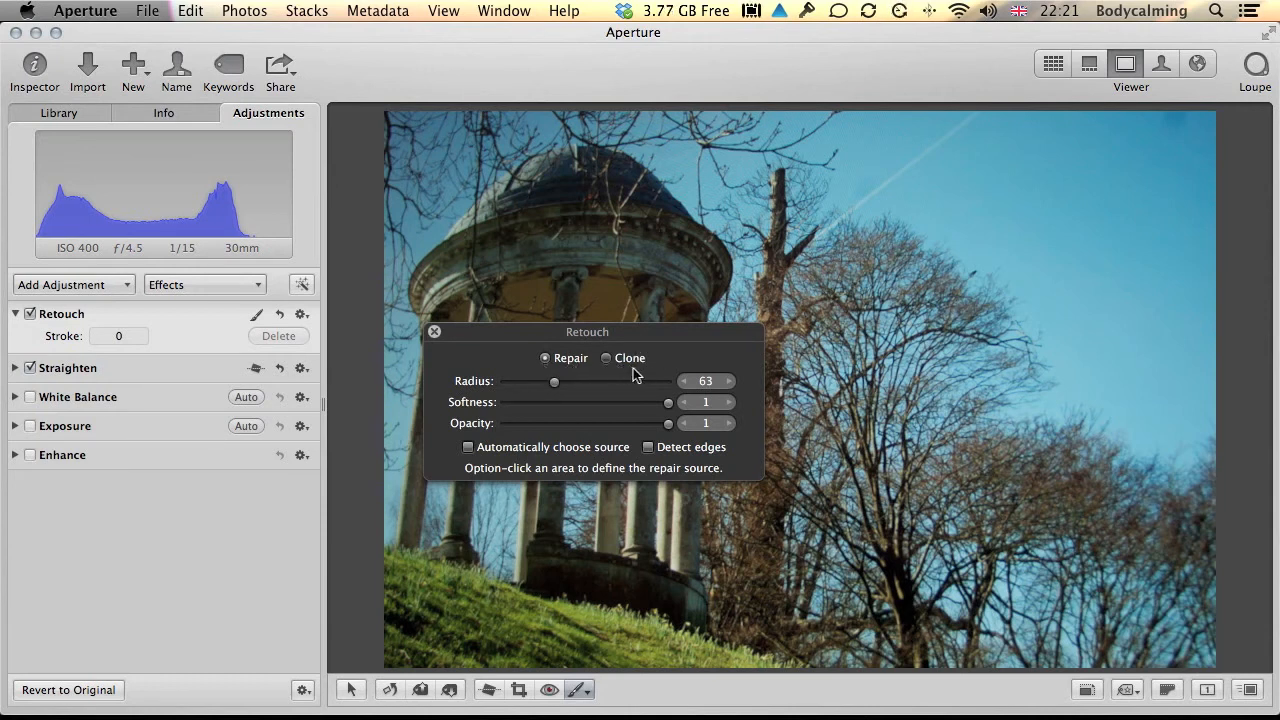
# Step: Set the Repair brush radius to 69 and paint out the dark spot in the sky at the photo's upper-right corner
pyautogui.moveTo(554, 382)
pyautogui.mouseDown()
pyautogui.moveTo(539, 382)
pyautogui.moveTo(558, 382)
pyautogui.mouseUp()
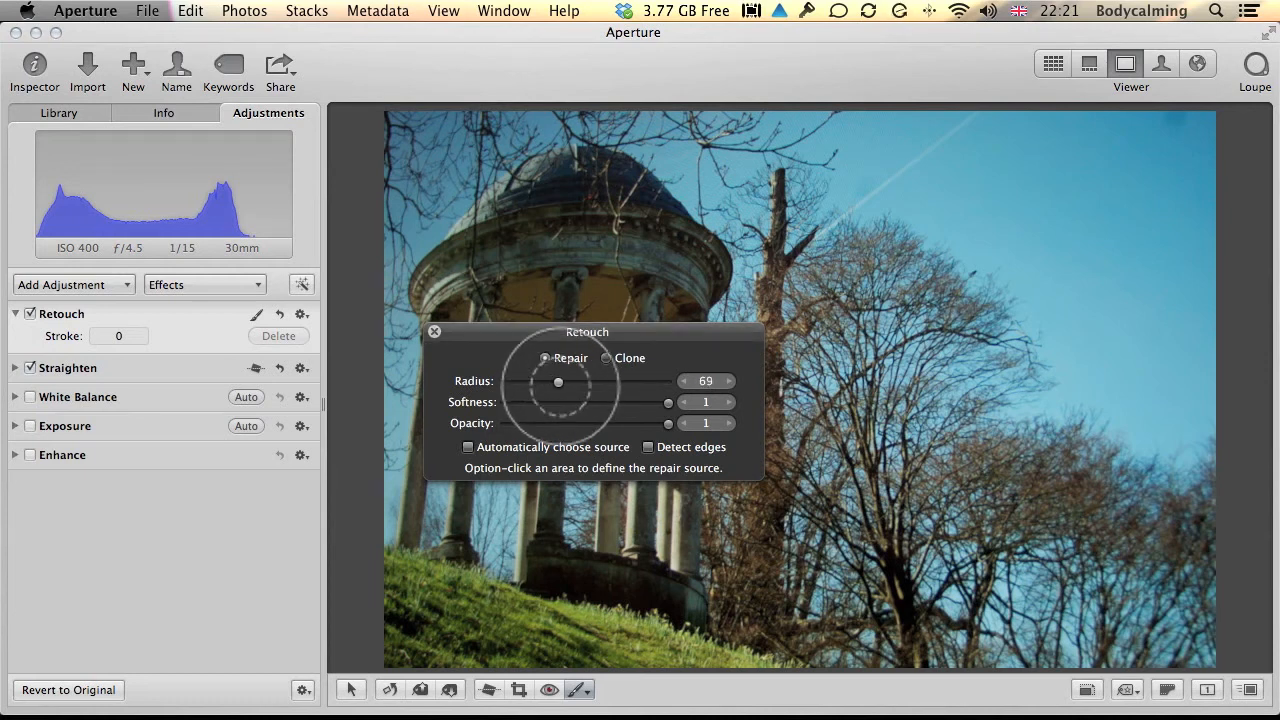
pyautogui.moveTo(668, 402)
pyautogui.mouseDown()
pyautogui.moveTo(643, 402)
pyautogui.moveTo(668, 402)
pyautogui.moveTo(630, 423)
pyautogui.moveTo(685, 435)
pyautogui.mouseUp()
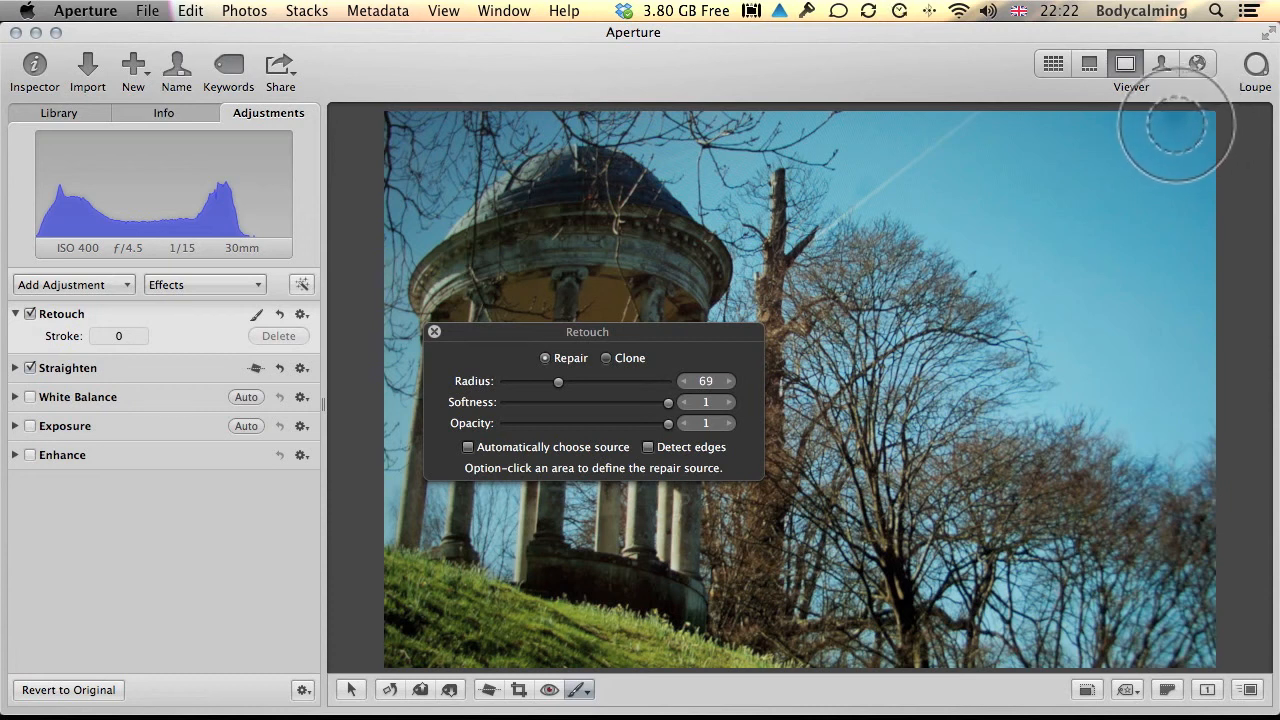
pyautogui.moveTo(1176, 127); pyautogui.dragTo(1176, 119)
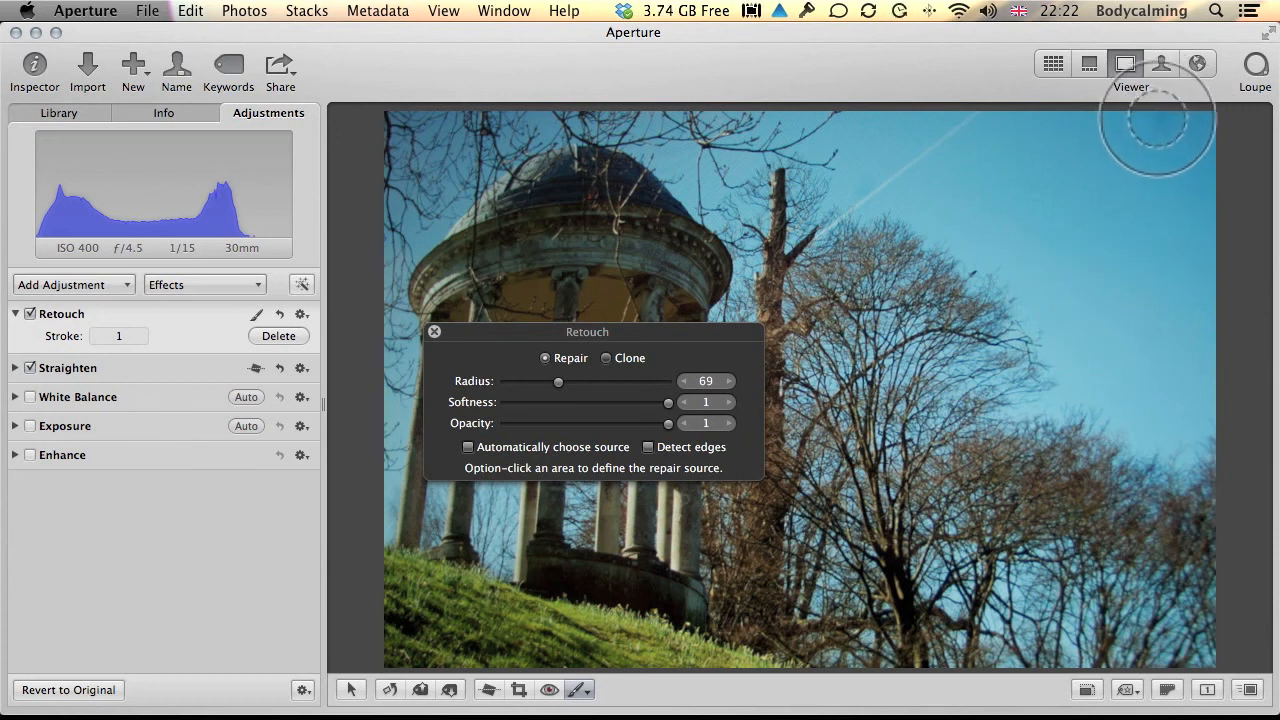
pyautogui.moveTo(1160, 120); pyautogui.dragTo(1157, 112)
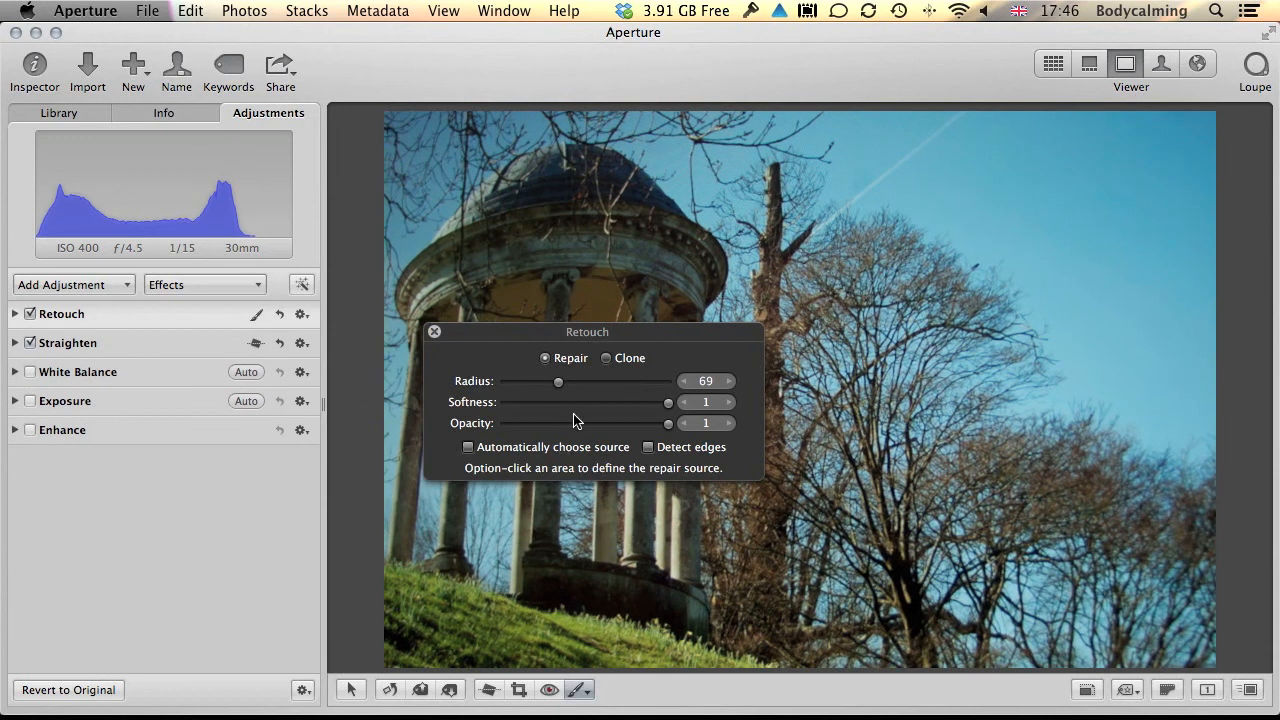
# Step: Clone away the small dark mark at the edge of the tree's crown with a radius of 42, sampling nearby branches, and close the retouch settings
pyautogui.click(606, 360)
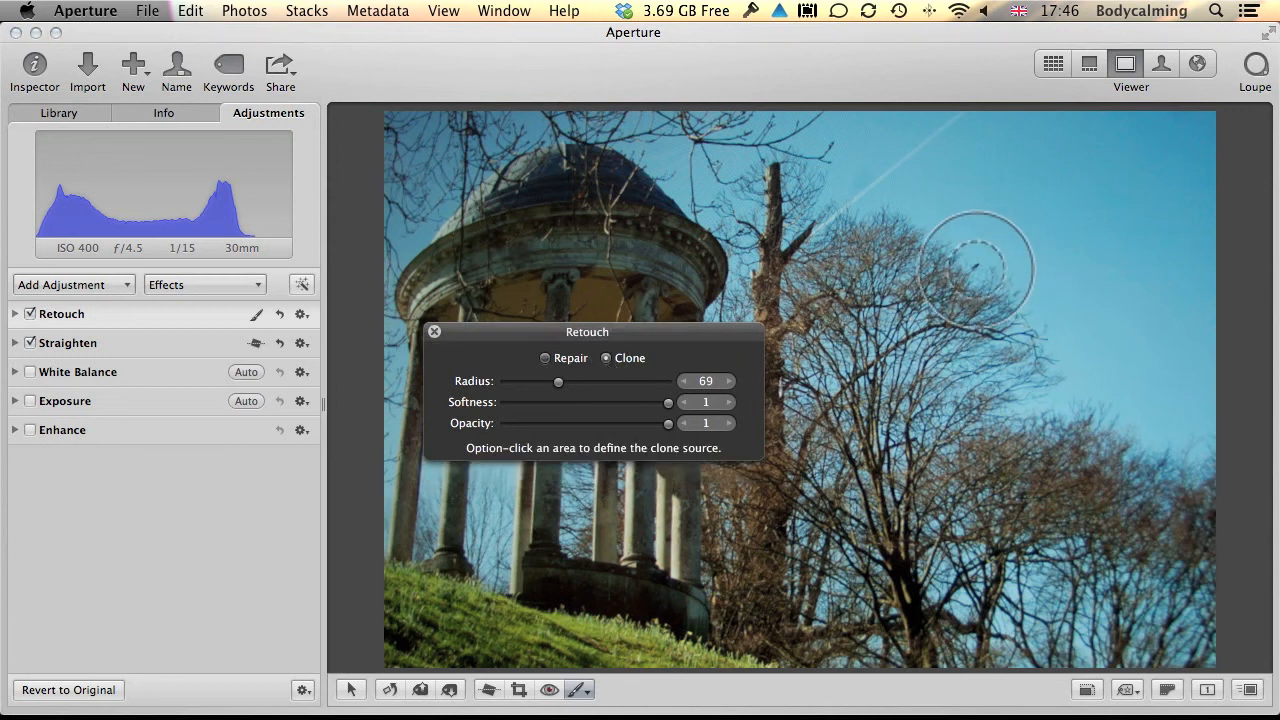
pyautogui.moveTo(558, 382); pyautogui.dragTo(536, 382)
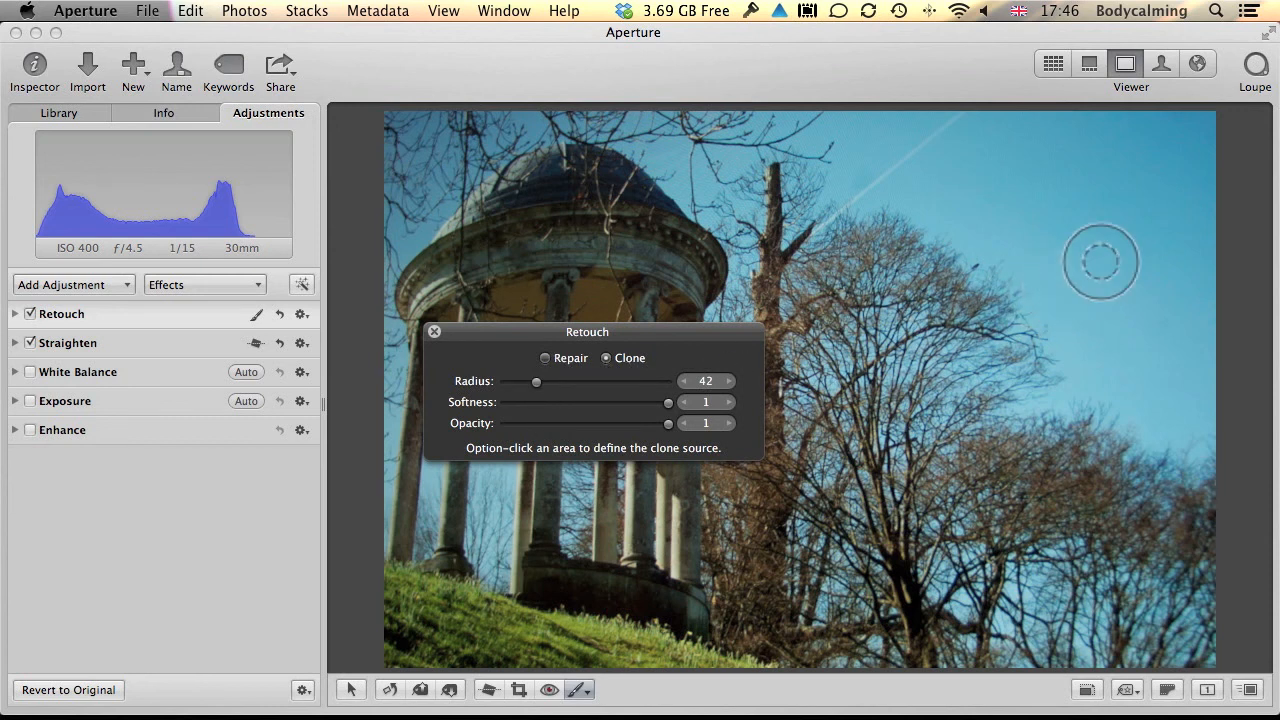
pyautogui.keyDown('alt'); pyautogui.click(992, 288); pyautogui.keyUp('alt')
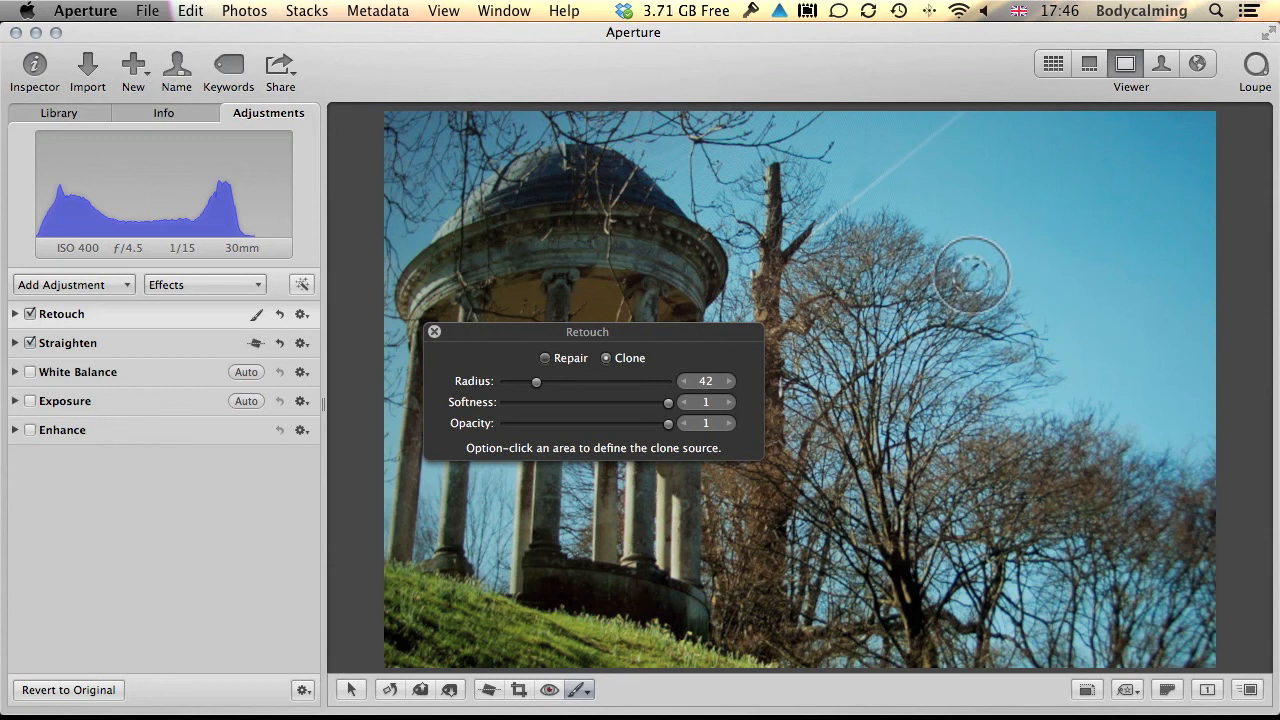
pyautogui.click(972, 275)
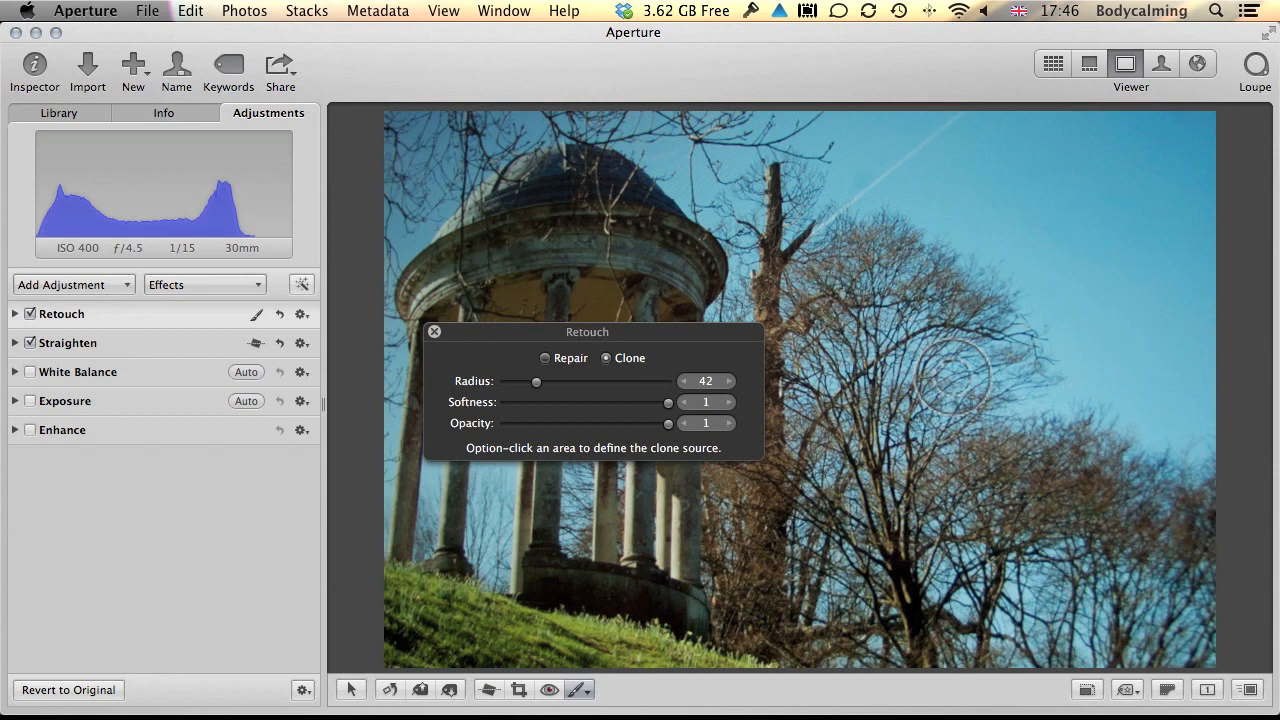
pyautogui.click(434, 332)
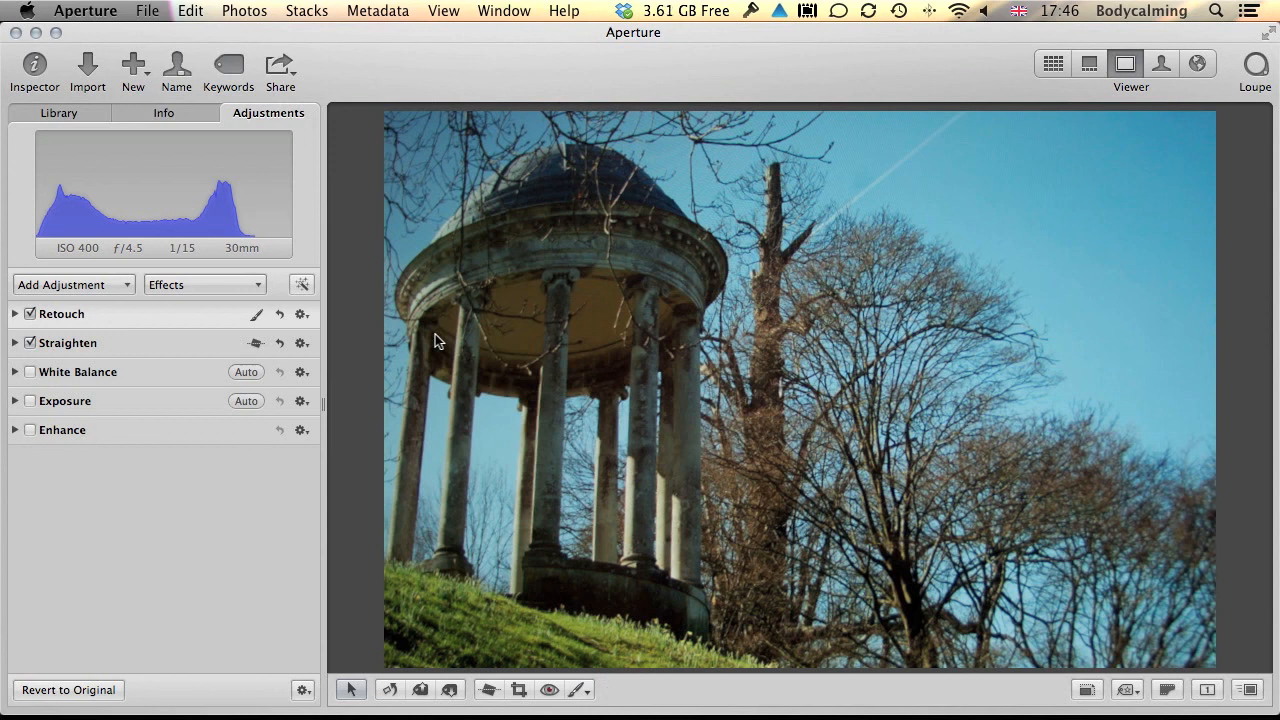